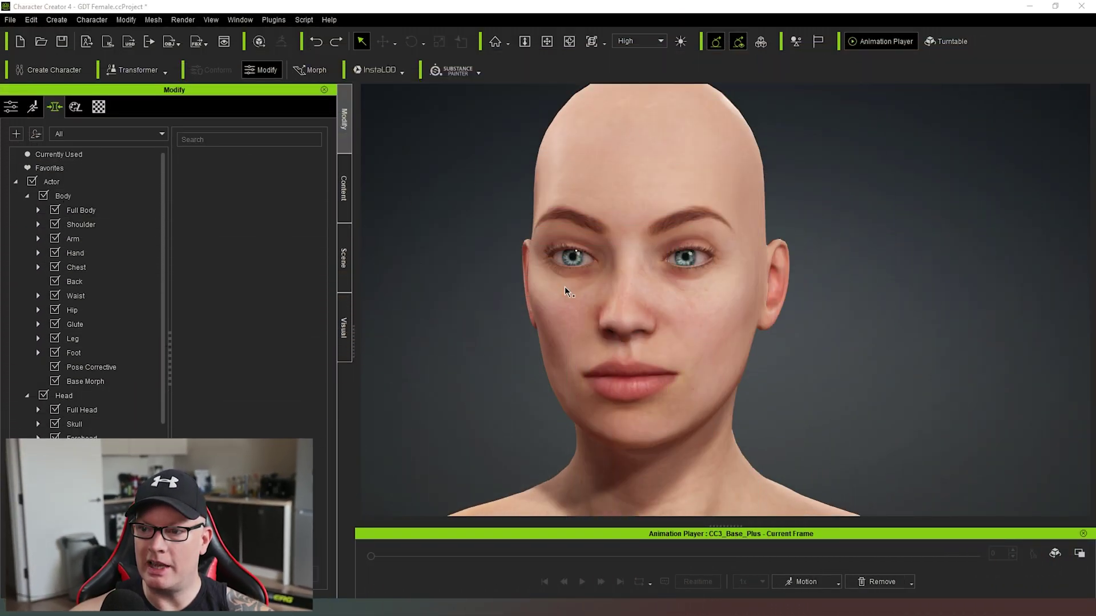
# - Apply the 09_Classic bun hairstyle from the hair library and orbit to a three-quarter head view
pyautogui.click(344, 188)
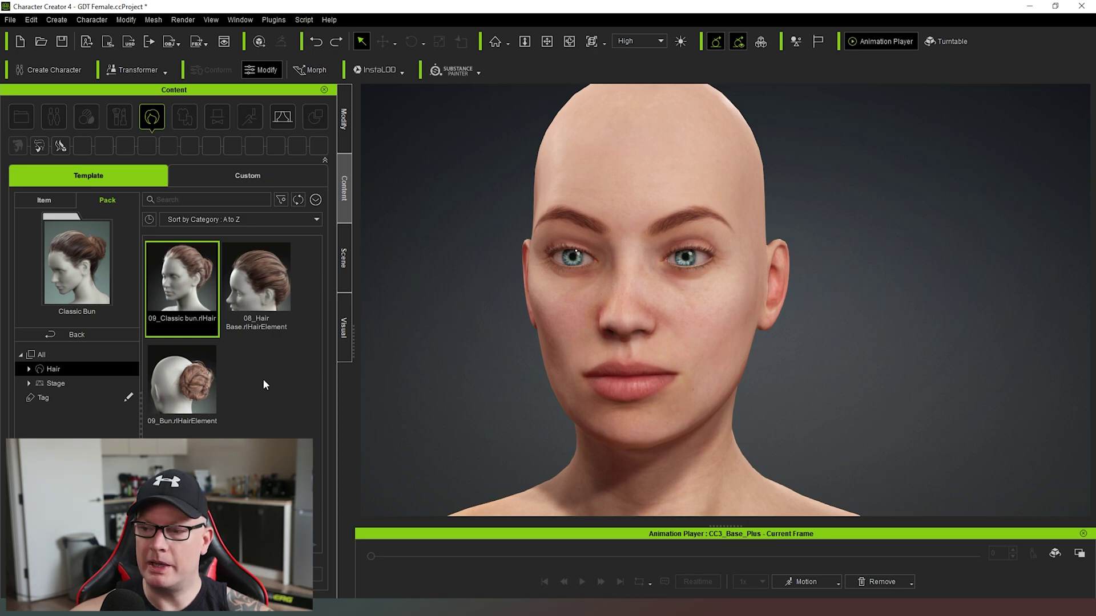
pyautogui.doubleClick(183, 275)
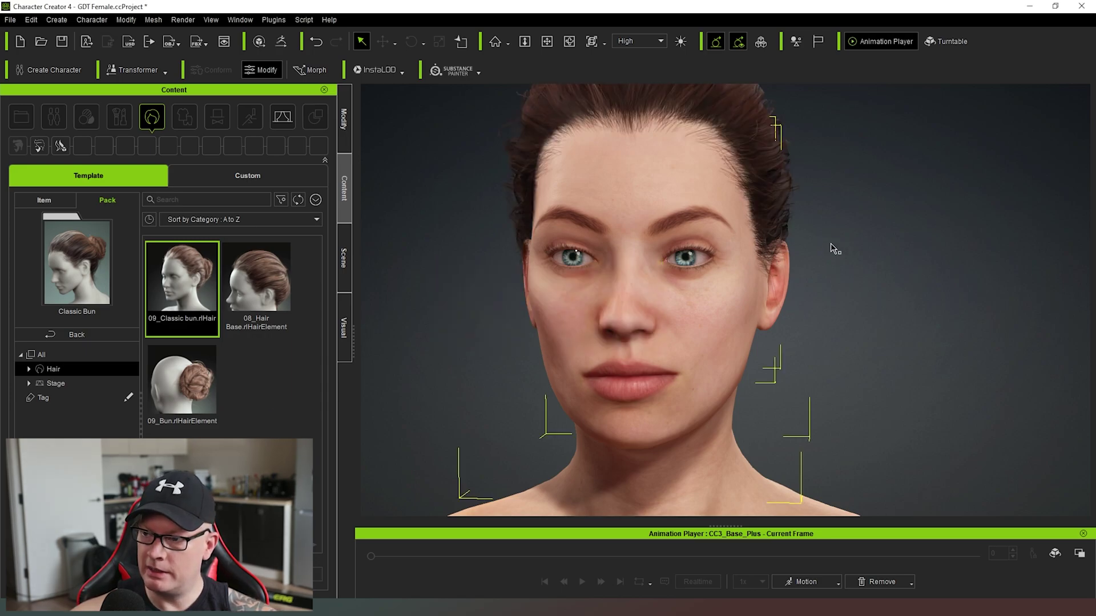
pyautogui.scroll(-3, 835, 249)
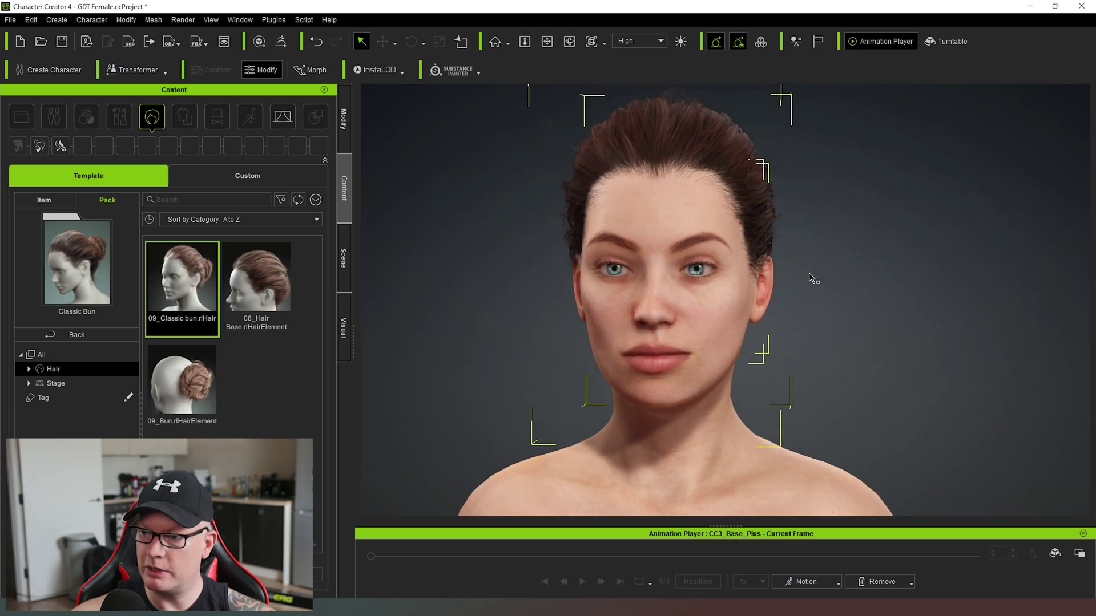
pyautogui.moveTo(809, 278)
pyautogui.mouseDown(button='right')
pyautogui.moveTo(836, 272)
pyautogui.moveTo(742, 296)
pyautogui.moveTo(673, 280)
pyautogui.moveTo(1000, 284)
pyautogui.moveTo(805, 268)
pyautogui.mouseUp(button='right')
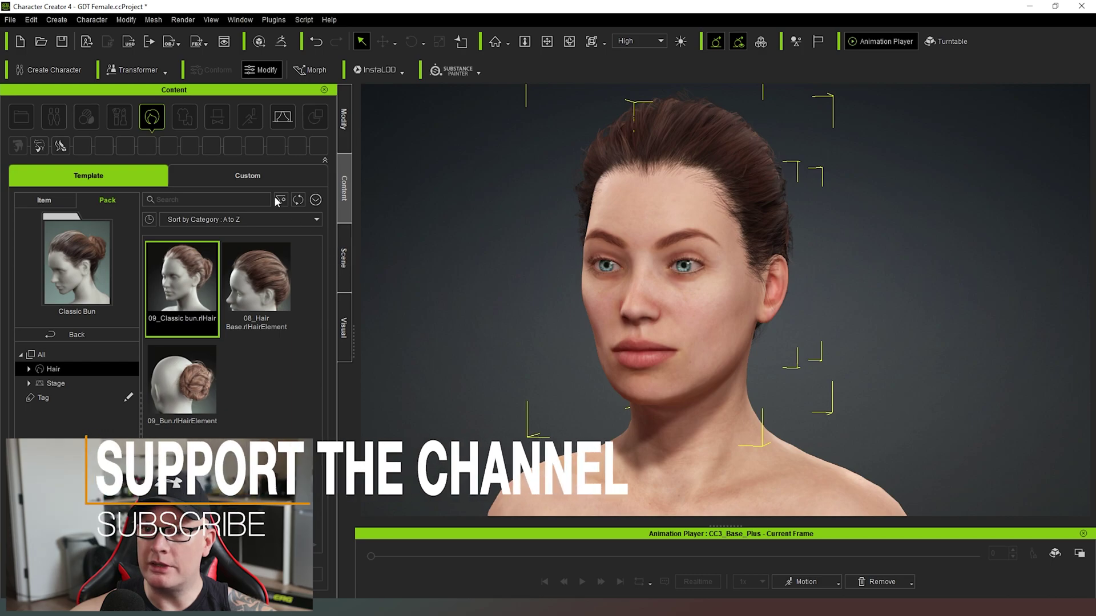
# - Select the Hair material of Hair_Base in the hair's Material List
pyautogui.click(345, 123)
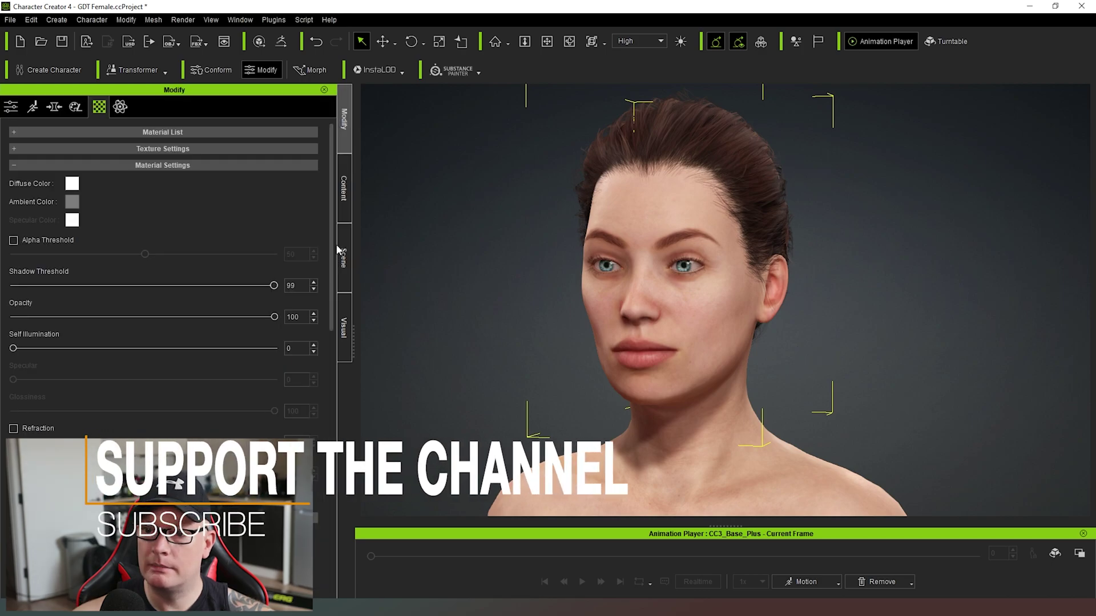
pyautogui.click(342, 255)
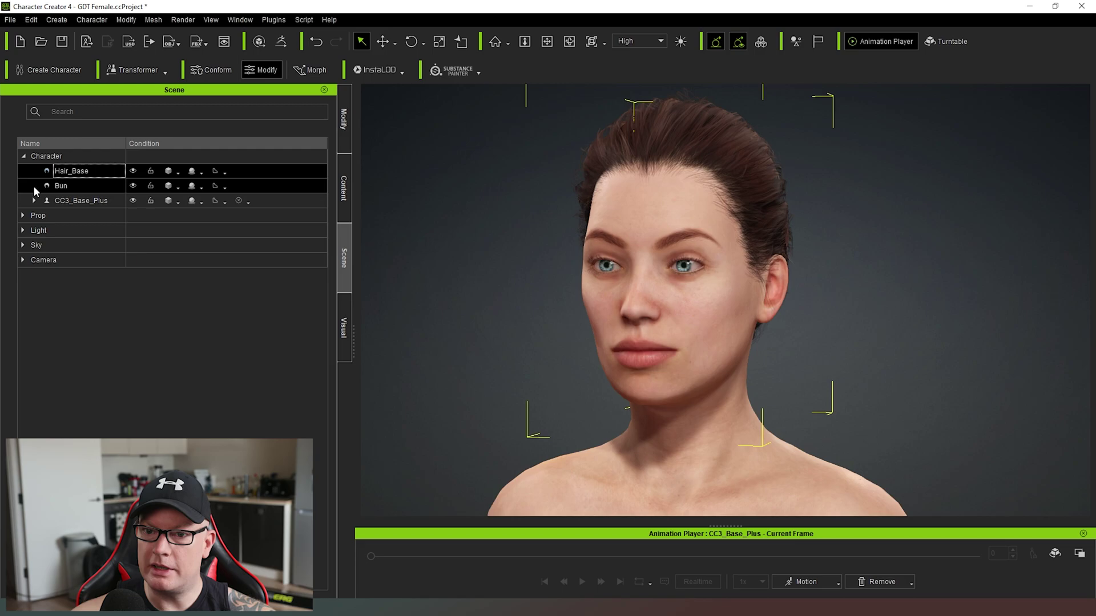
pyautogui.click(344, 121)
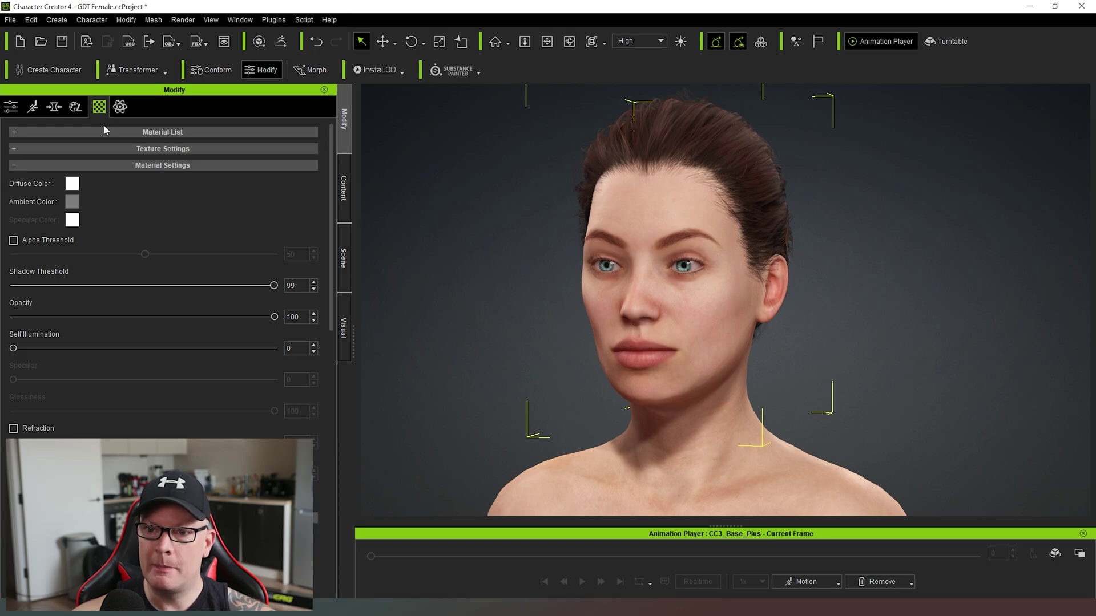
pyautogui.click(13, 133)
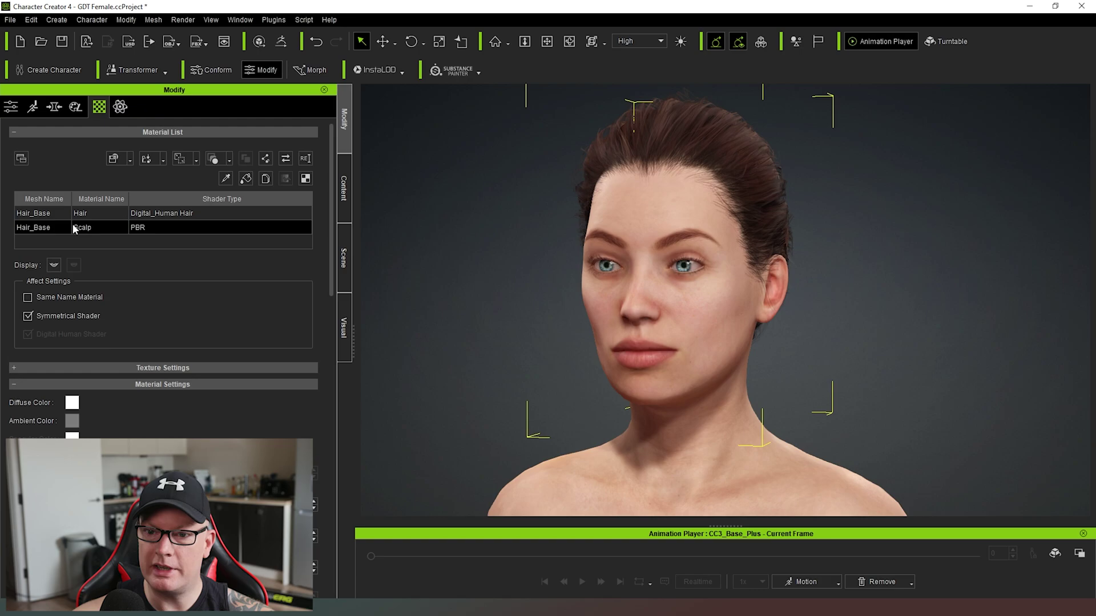
pyautogui.click(117, 214)
# - Expand the Hair material's Shader Settings and collapse Textures to reveal the Base Color parameters
pyautogui.scroll(-2, 153, 289)
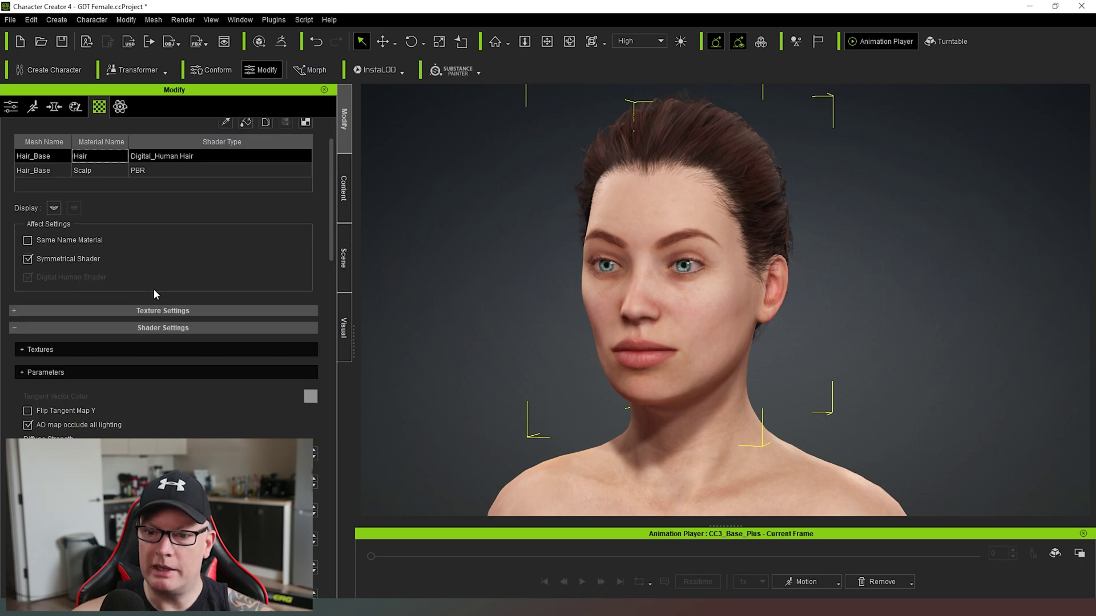
pyautogui.click(15, 311)
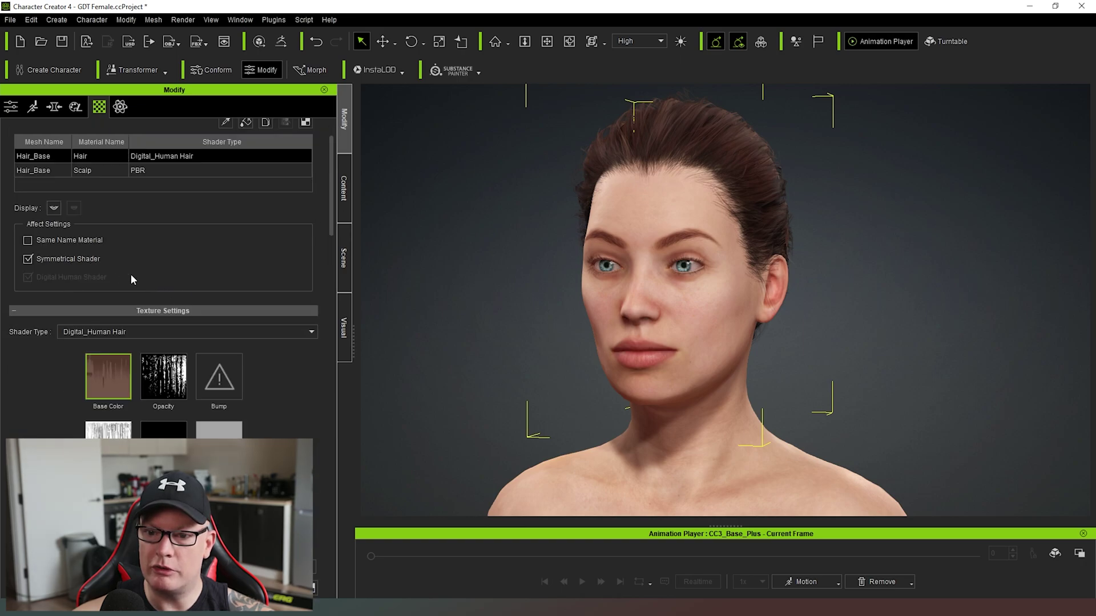
pyautogui.scroll(-5, 142, 285)
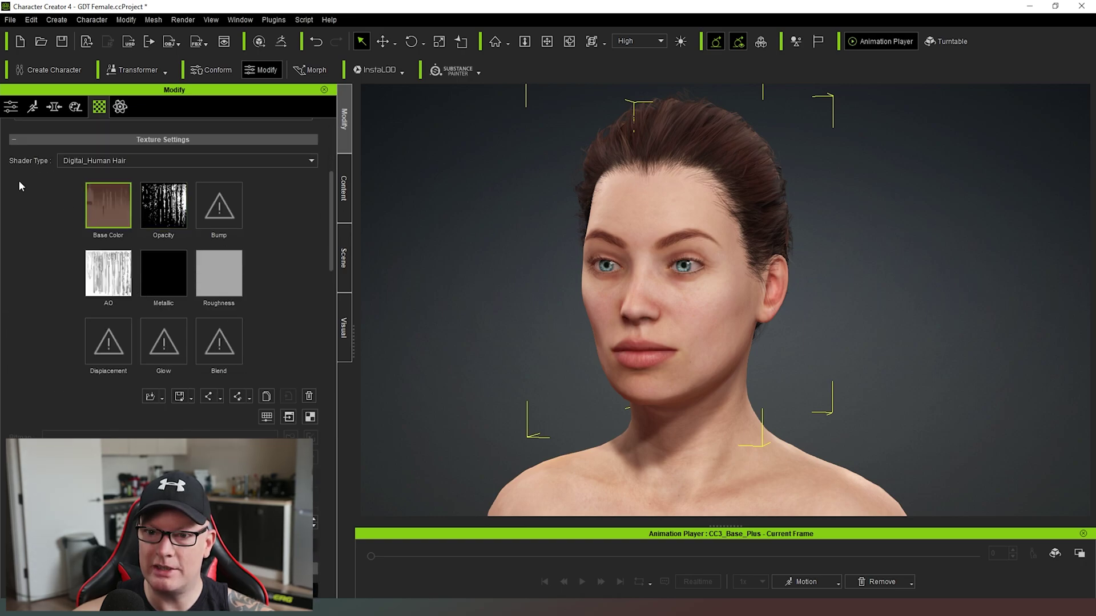
pyautogui.click(18, 142)
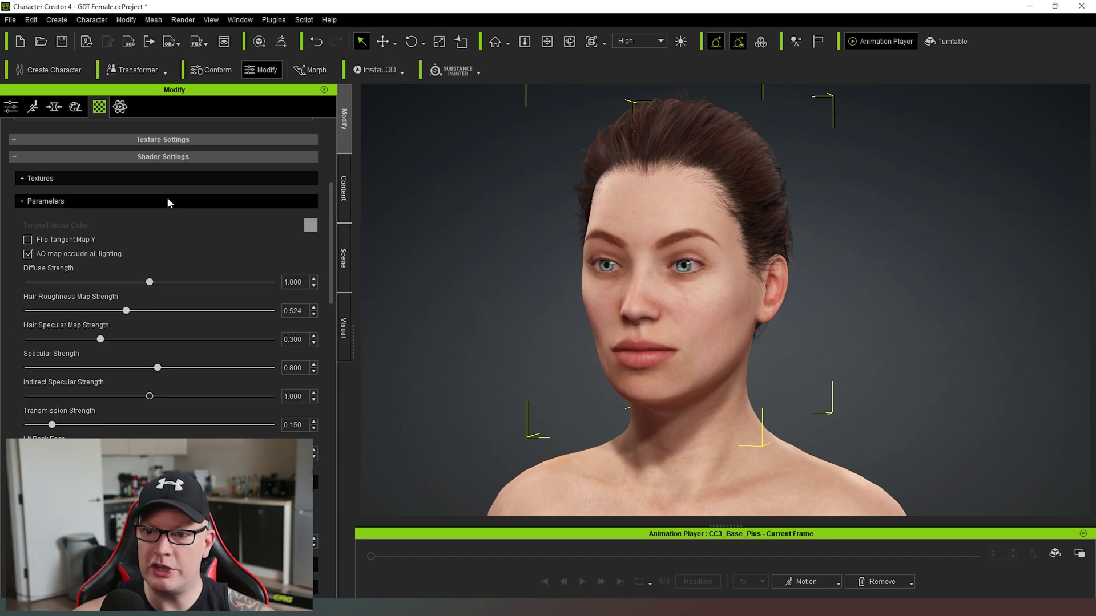
pyautogui.click(23, 178)
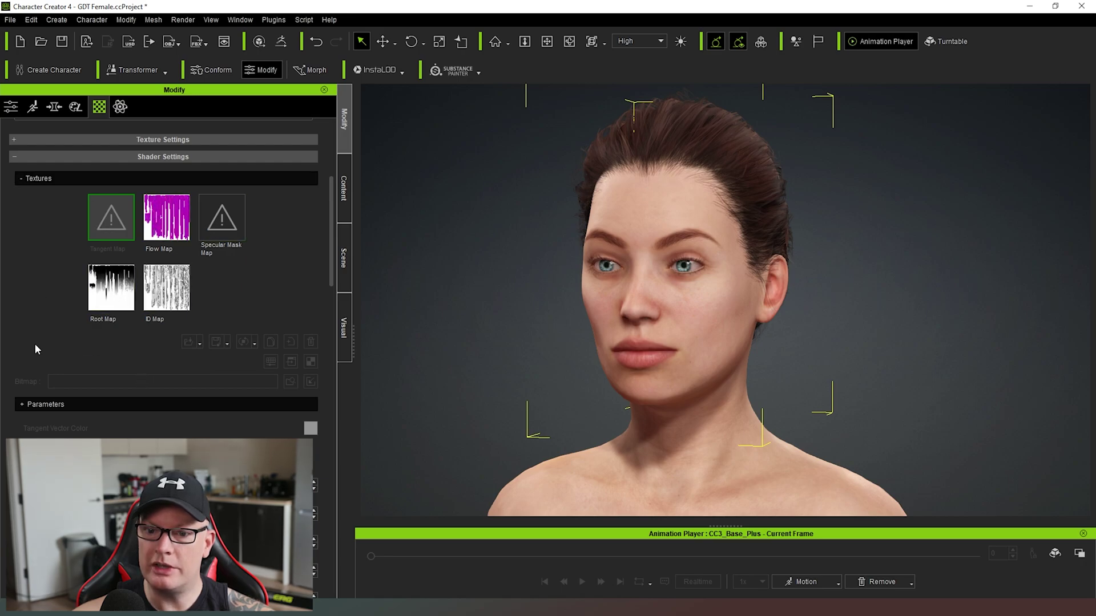
pyautogui.click(21, 404)
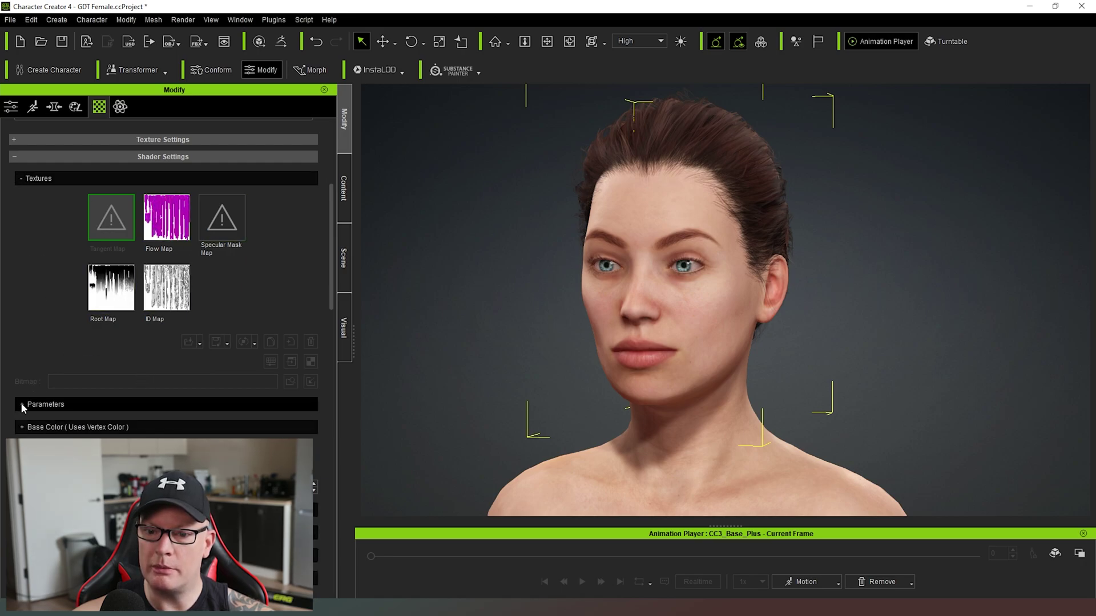
pyautogui.click(17, 177)
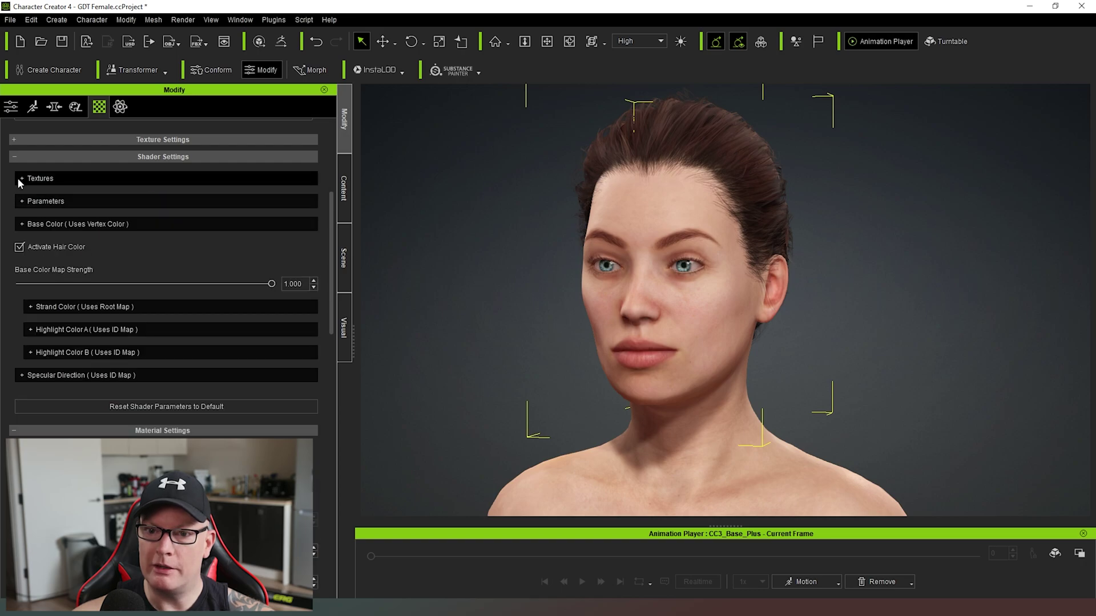
# - Preview brown, blonde and near-white hair base colours, then cancel so the colour stays black
pyautogui.click(23, 223)
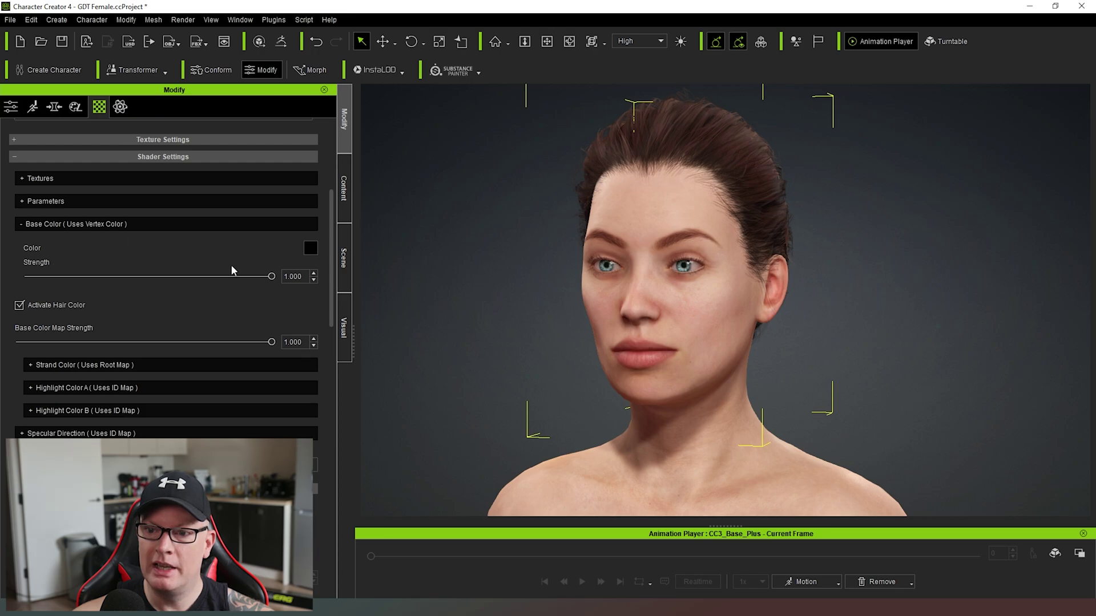
pyautogui.click(311, 249)
pyautogui.moveTo(608, 176); pyautogui.dragTo(309, 130)
pyautogui.click(353, 198)
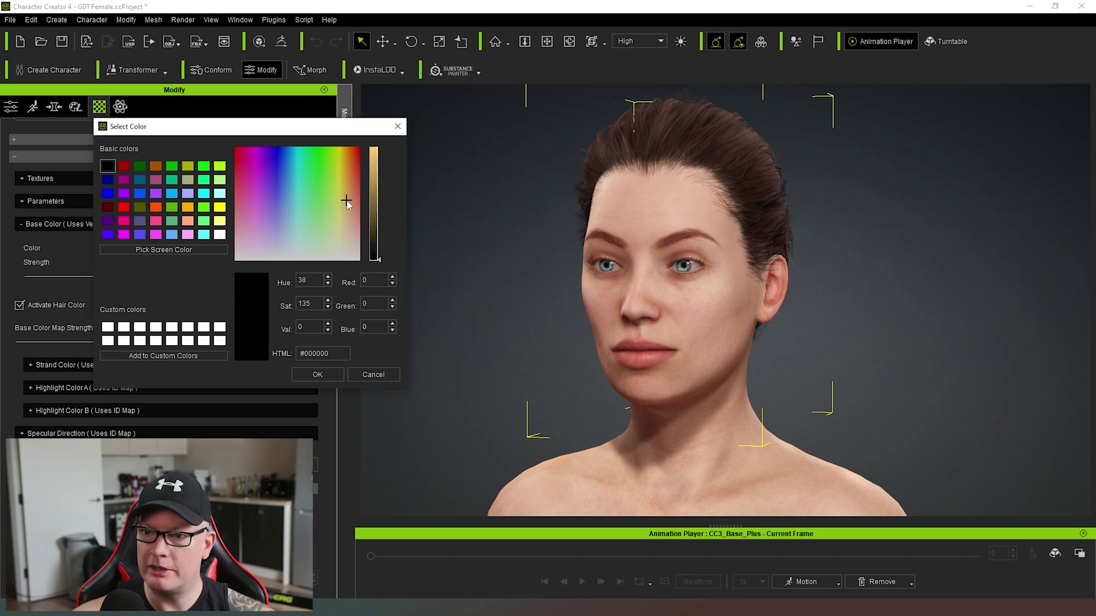
pyautogui.click(372, 205)
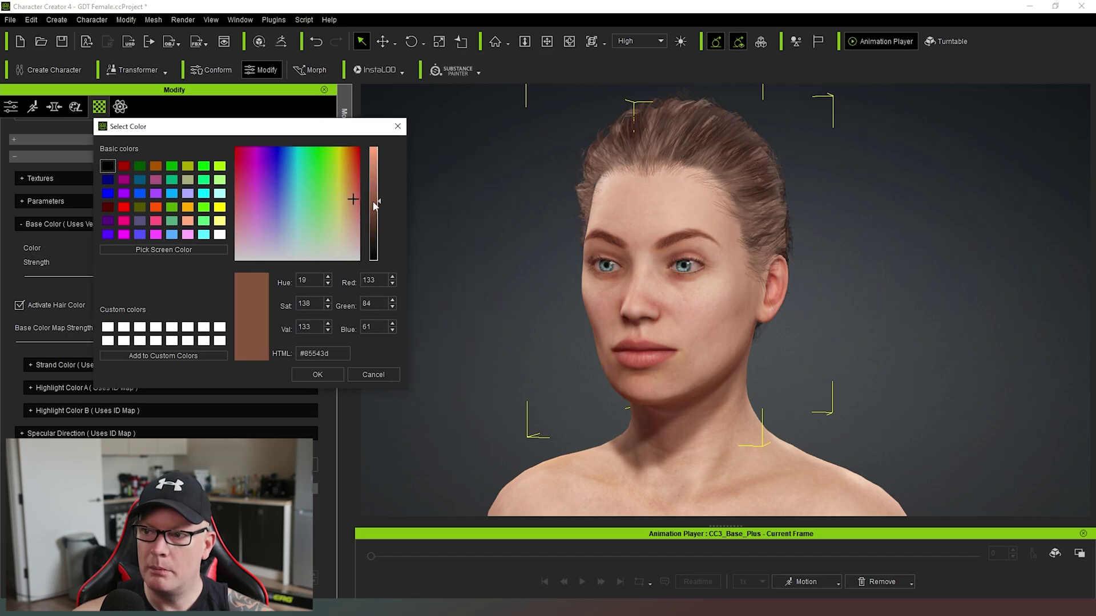
pyautogui.moveTo(374, 201); pyautogui.dragTo(375, 260)
pyautogui.click(339, 215)
pyautogui.click(341, 246)
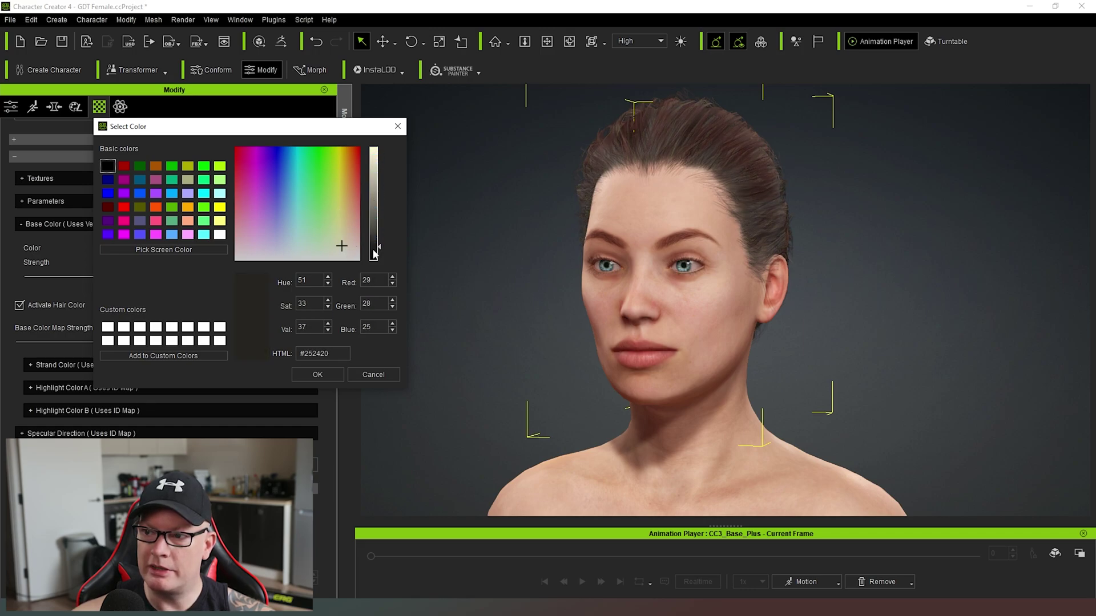
pyautogui.click(369, 371)
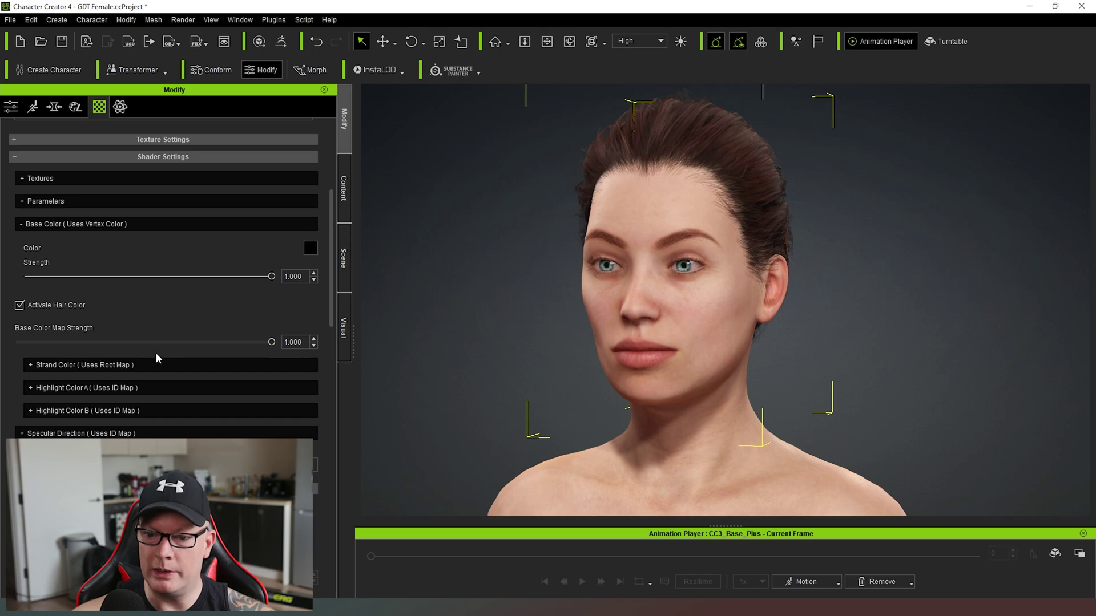
# - Scroll through the hair's Material Settings panel
pyautogui.scroll(-3, 145, 365)
pyautogui.scroll(-6, 179, 434)
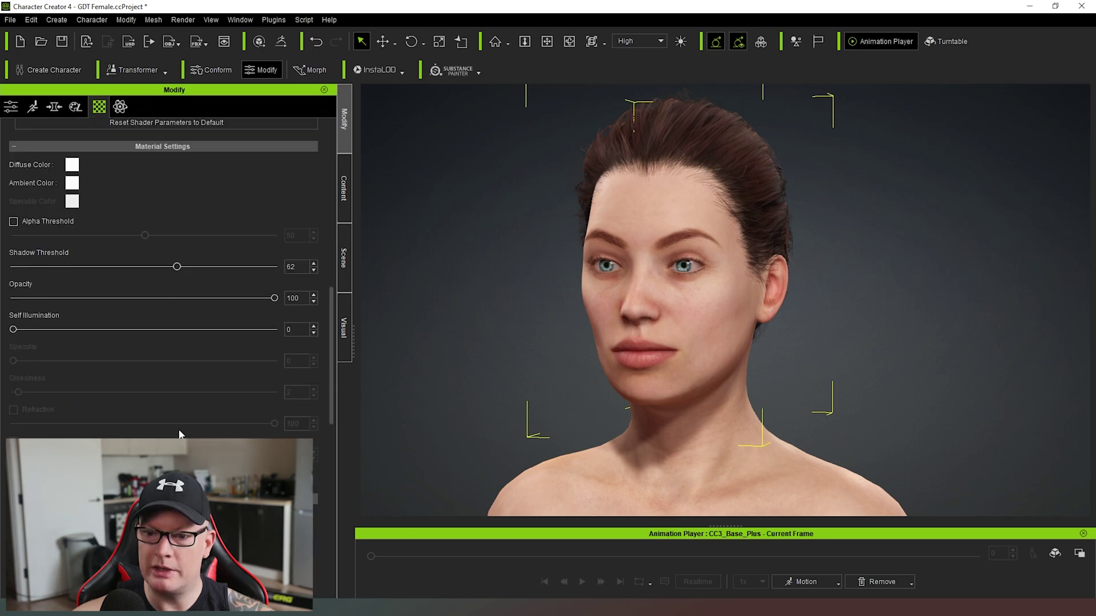
pyautogui.scroll(7, 160, 429)
pyautogui.scroll(6, 146, 411)
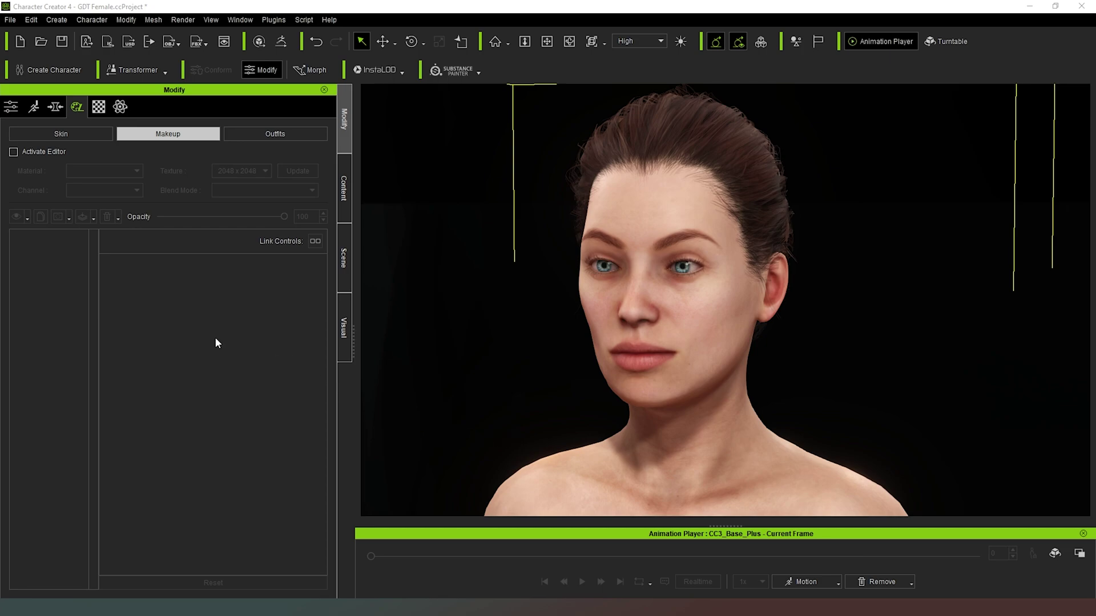
# - Activate the Skin editor in the Modify panel with the Head material selected
pyautogui.click(343, 263)
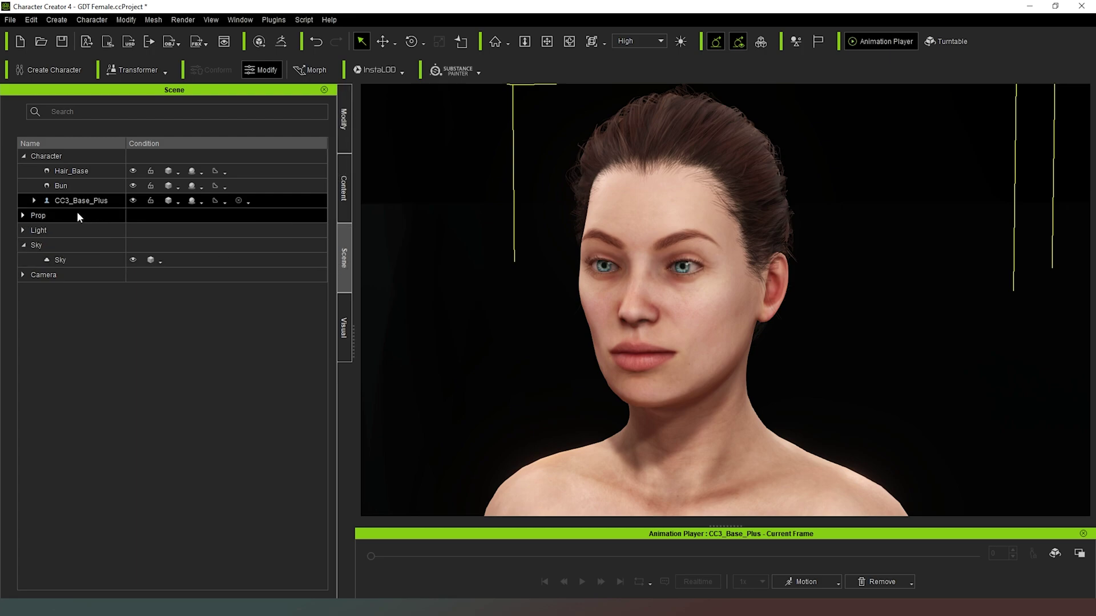
pyautogui.click(345, 118)
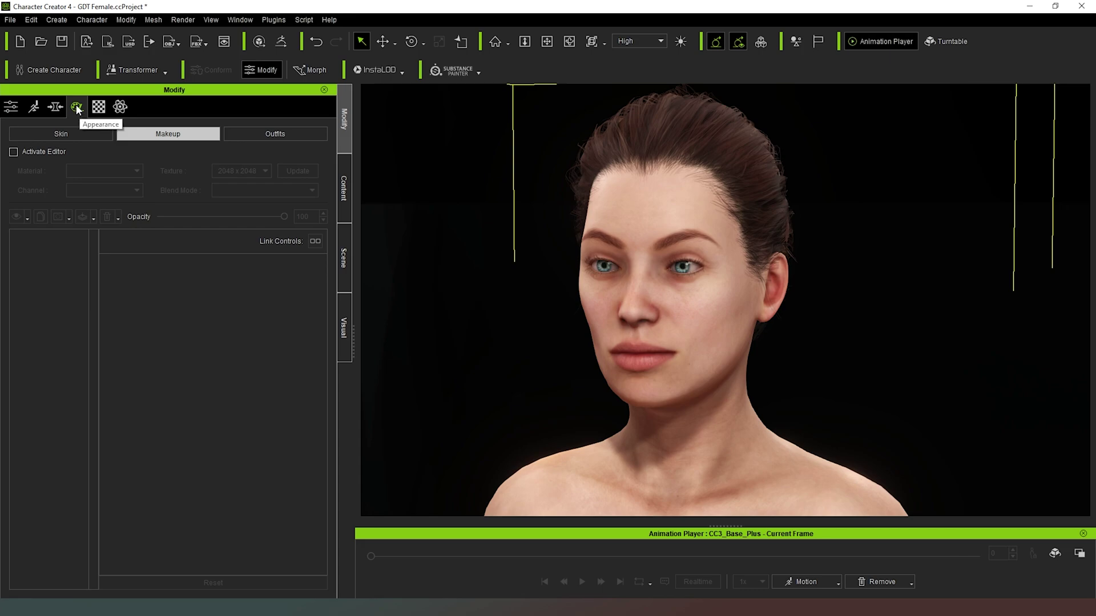
pyautogui.click(67, 133)
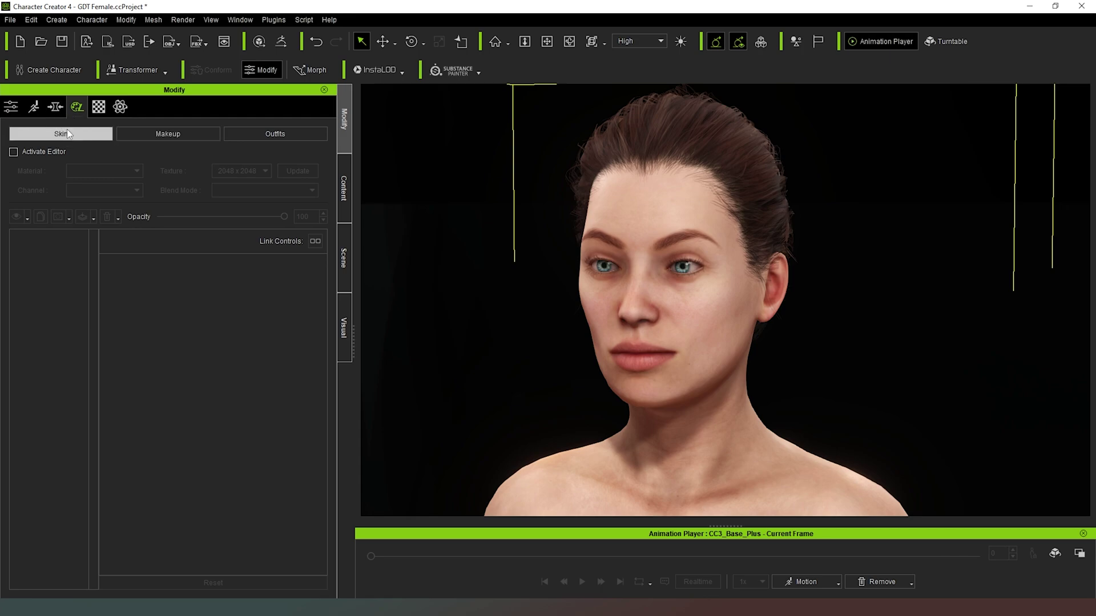
pyautogui.click(20, 148)
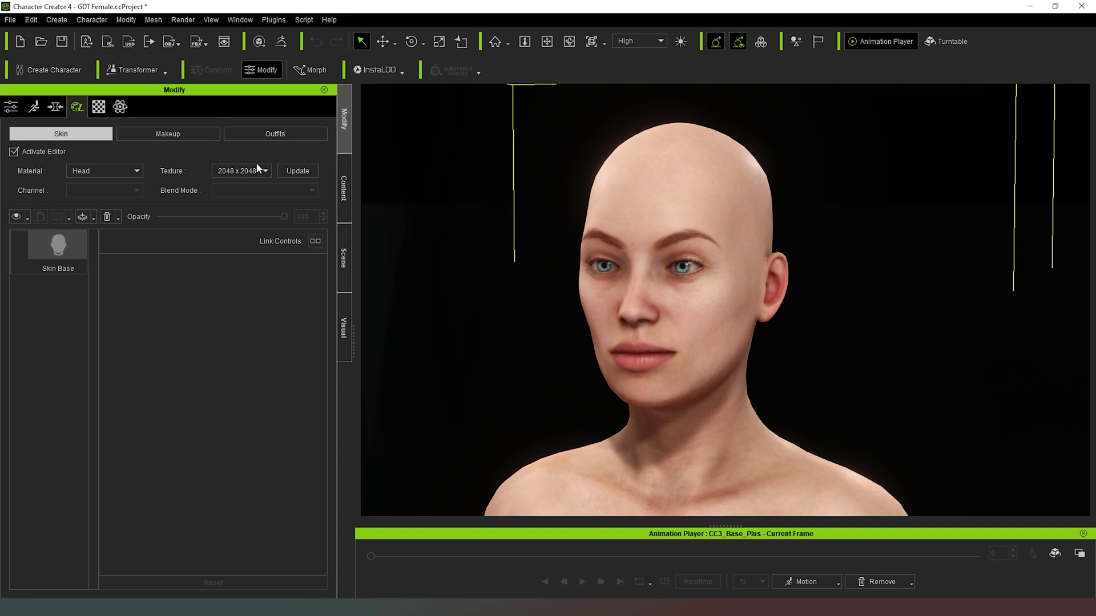
# - Open the Head's Skin Base layer and scroll to the Color ID - Black - Head Base Color sliders
pyautogui.click(139, 170)
pyautogui.click(139, 170)
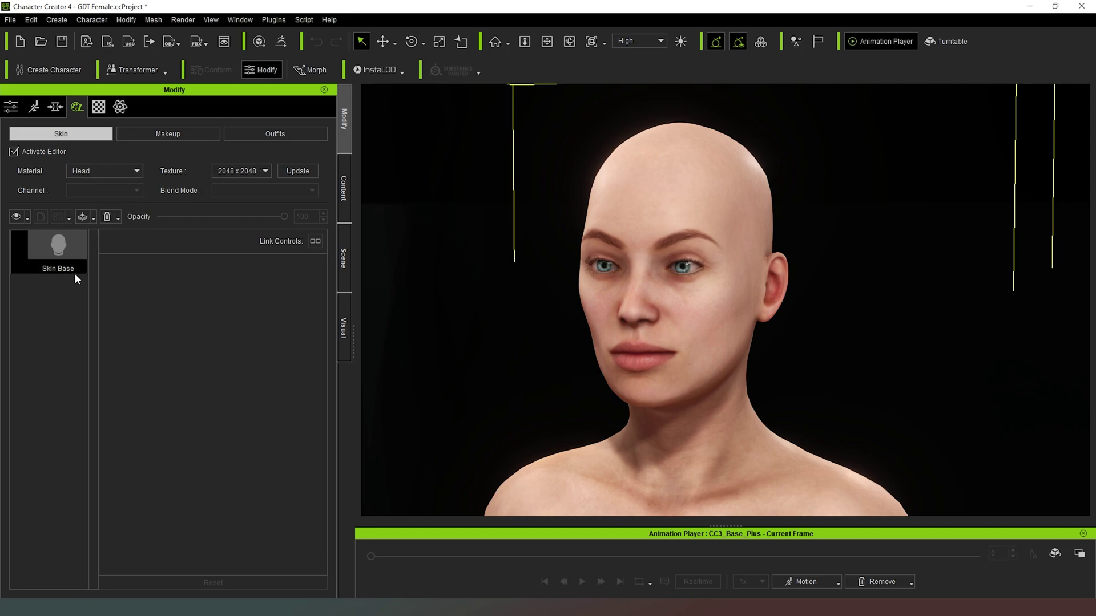
pyautogui.click(46, 242)
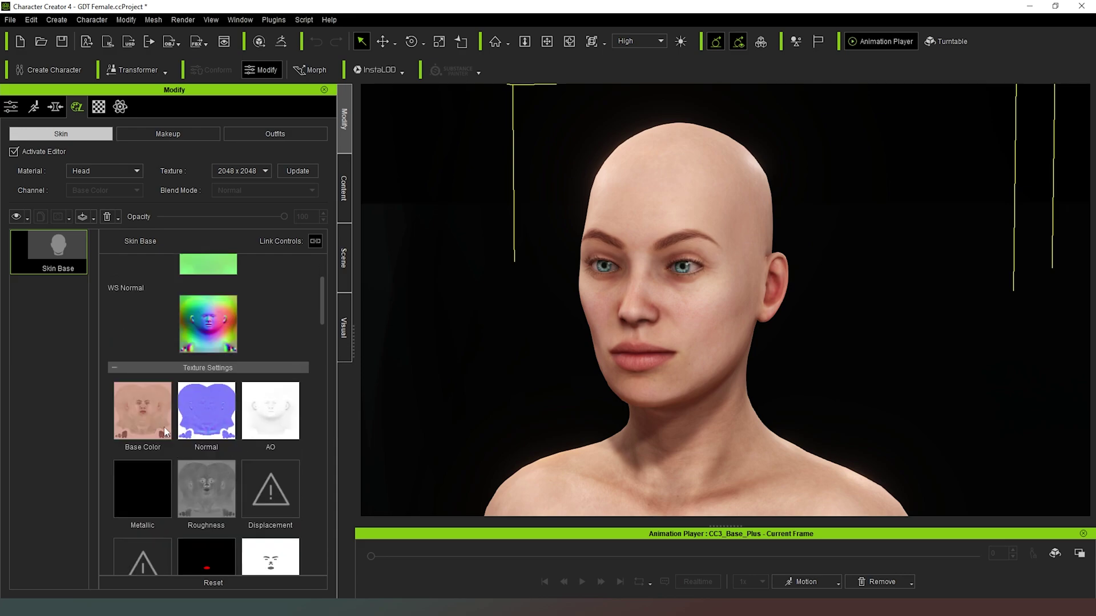
pyautogui.scroll(3, 237, 419)
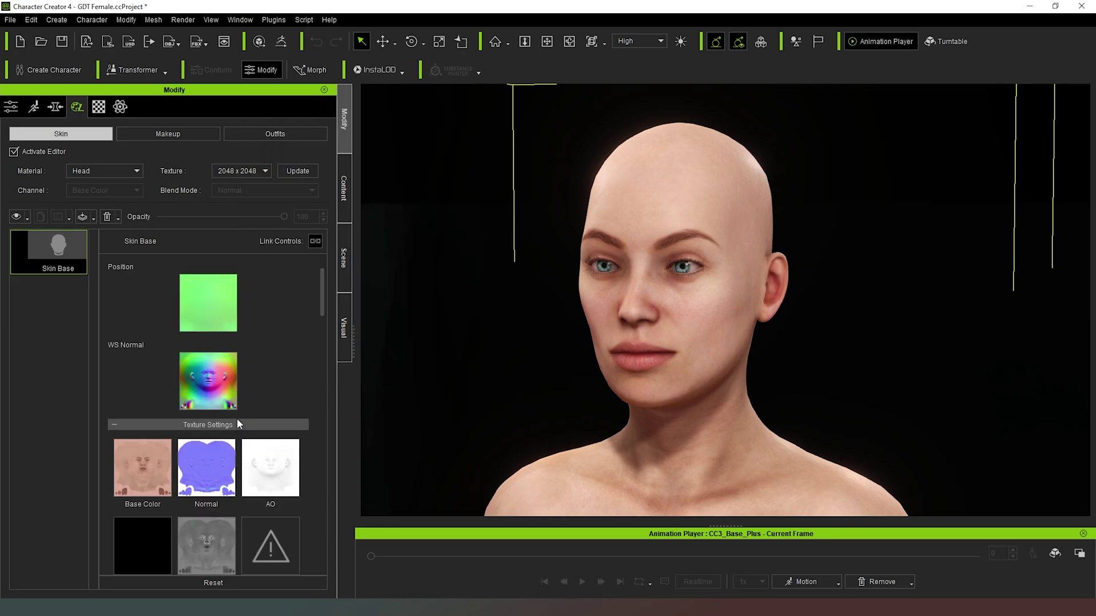
pyautogui.scroll(-3, 310, 414)
pyautogui.scroll(-2, 311, 415)
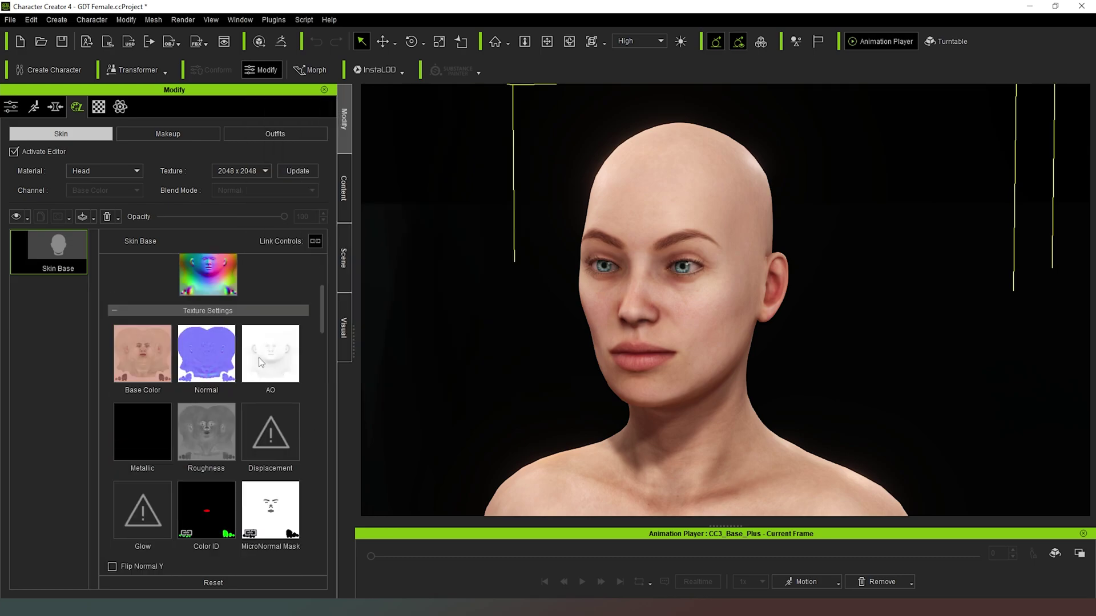
pyautogui.scroll(-4, 309, 452)
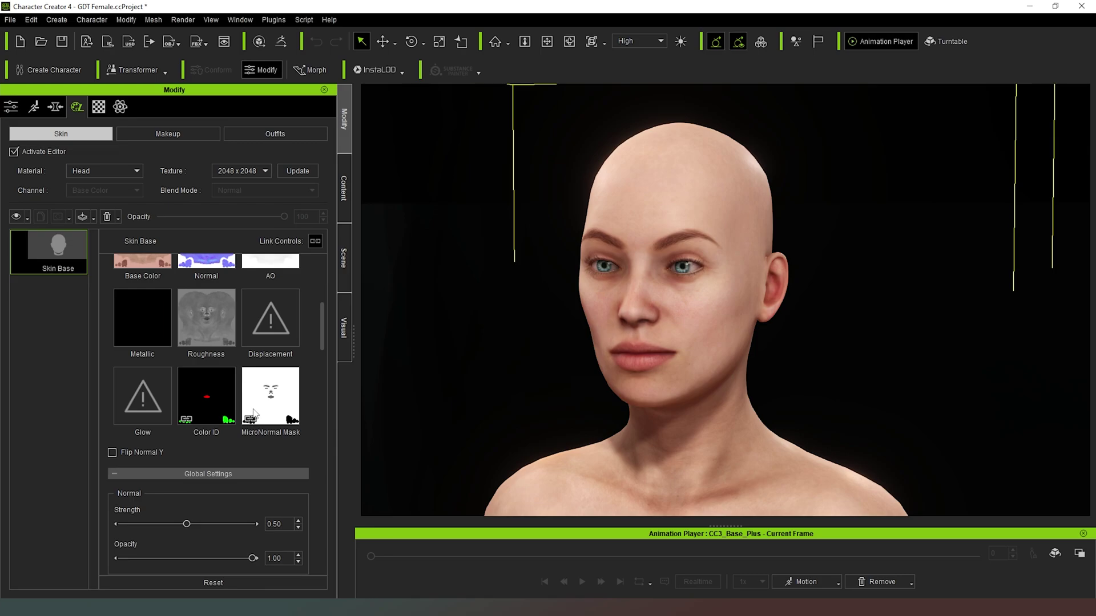
pyautogui.scroll(-4, 323, 463)
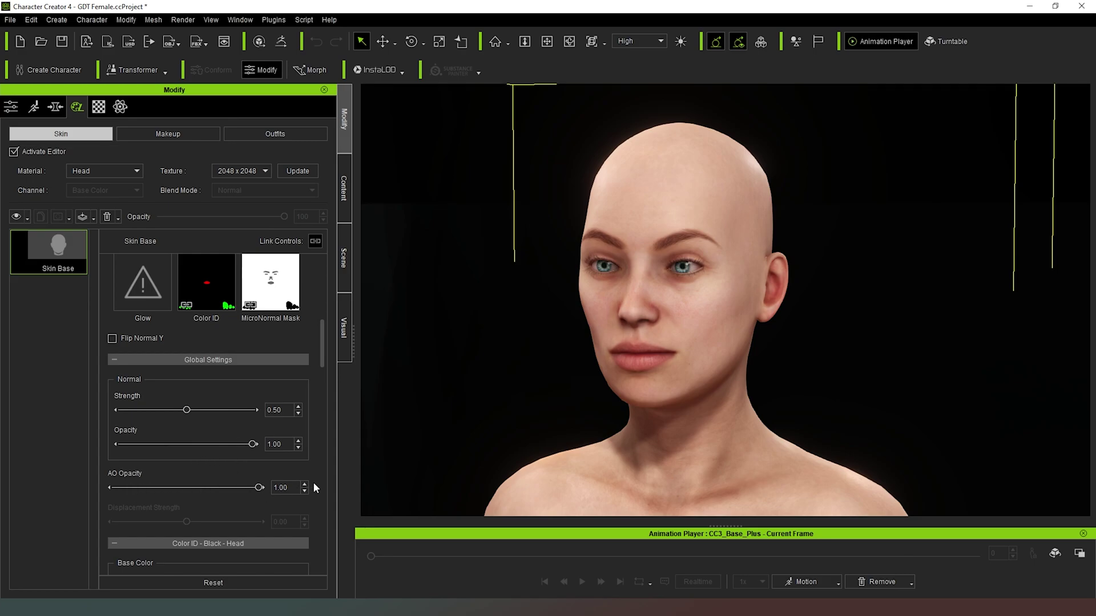
pyautogui.scroll(-6, 314, 483)
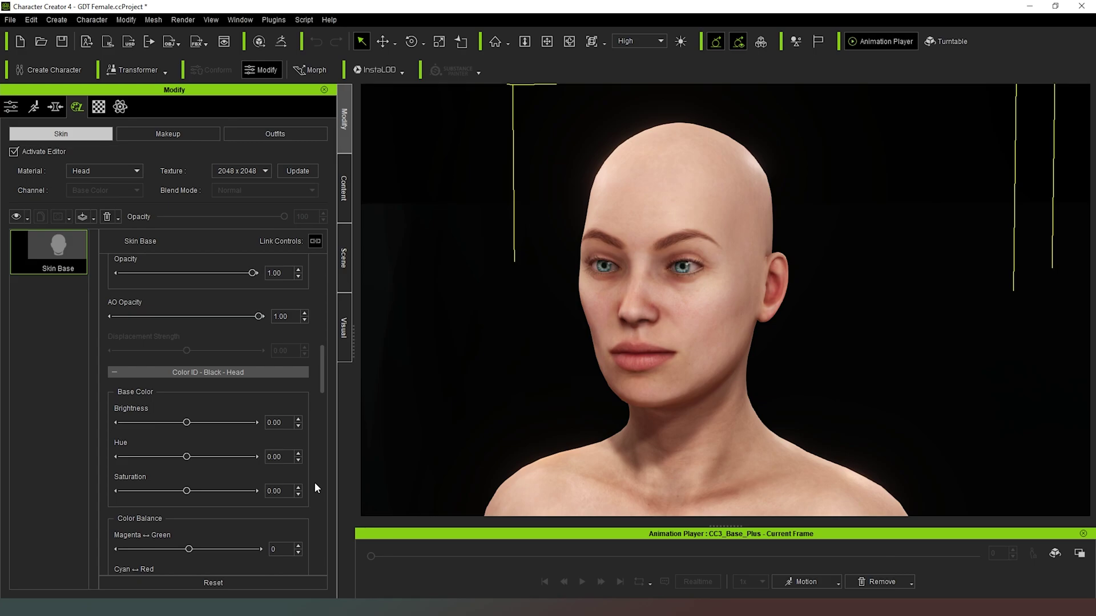
pyautogui.scroll(-2, 315, 483)
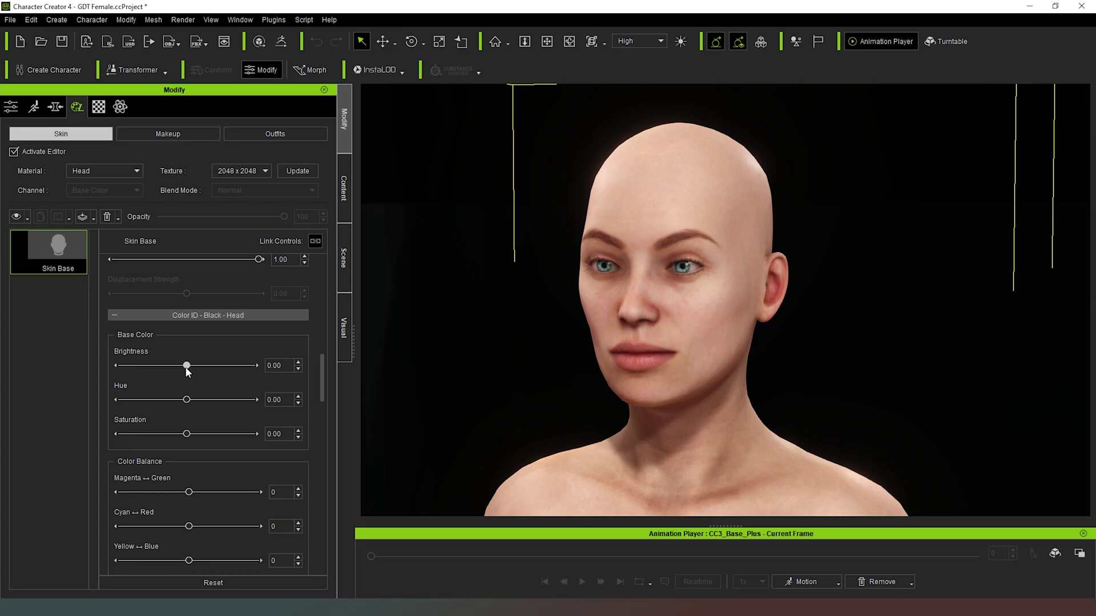
pyautogui.moveTo(187, 369)
pyautogui.mouseDown()
pyautogui.moveTo(176, 368)
pyautogui.moveTo(195, 372)
pyautogui.mouseUp()
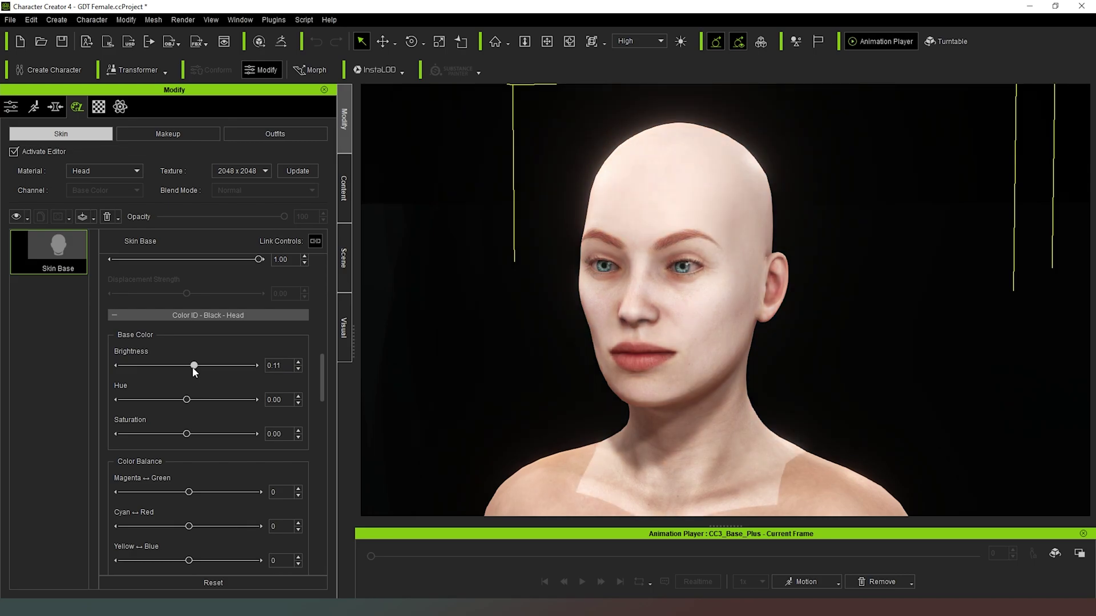
pyautogui.moveTo(194, 372); pyautogui.dragTo(180, 373)
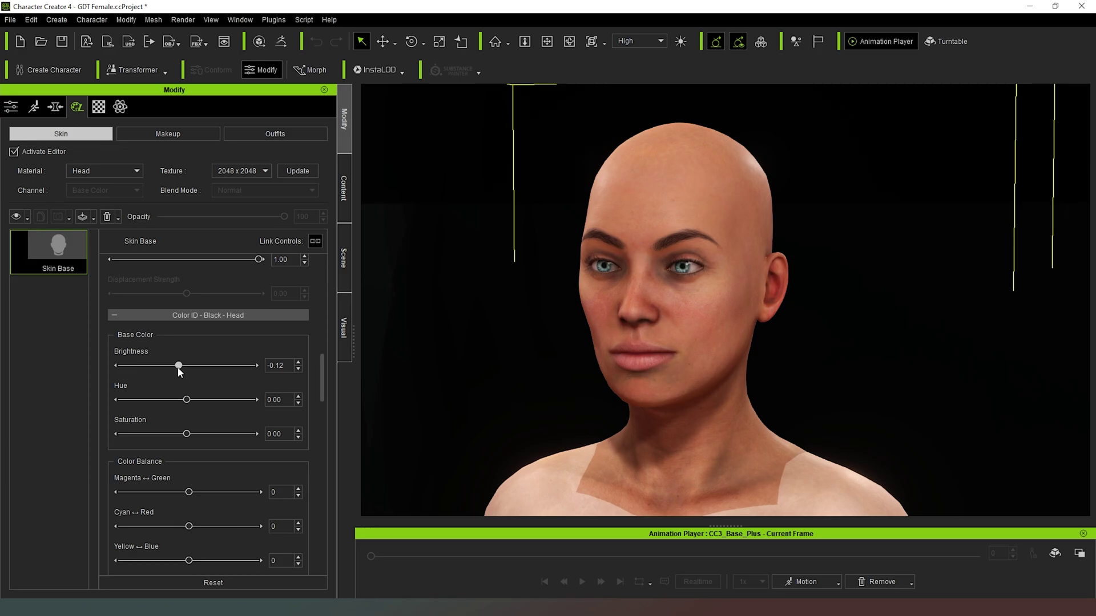
pyautogui.moveTo(179, 371)
pyautogui.mouseDown()
pyautogui.moveTo(160, 372)
pyautogui.moveTo(190, 368)
pyautogui.mouseUp()
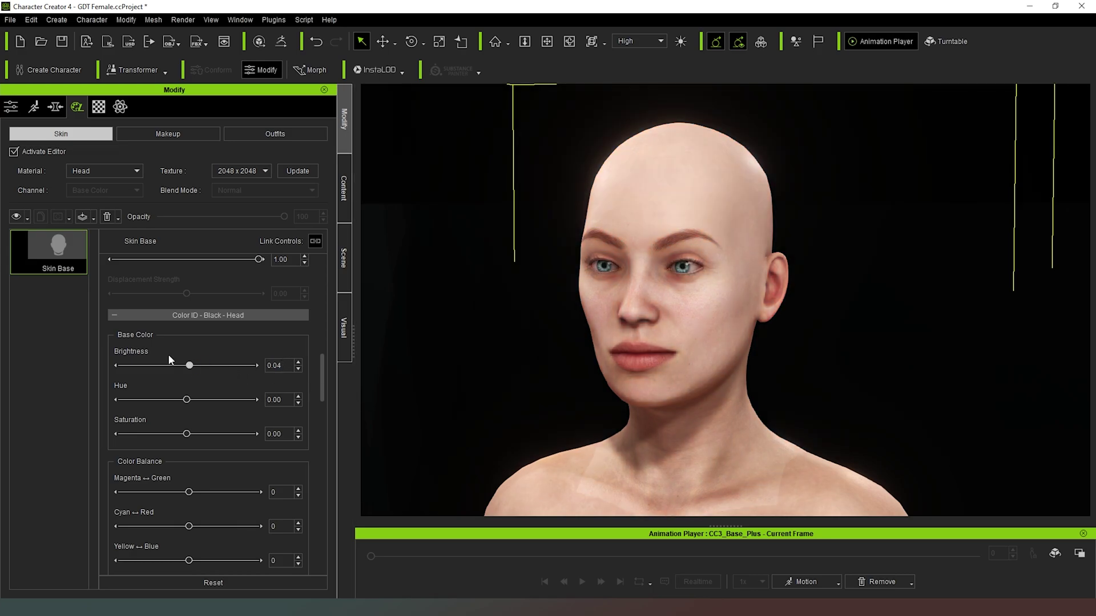
pyautogui.doubleClick(275, 366)
pyautogui.write('0')
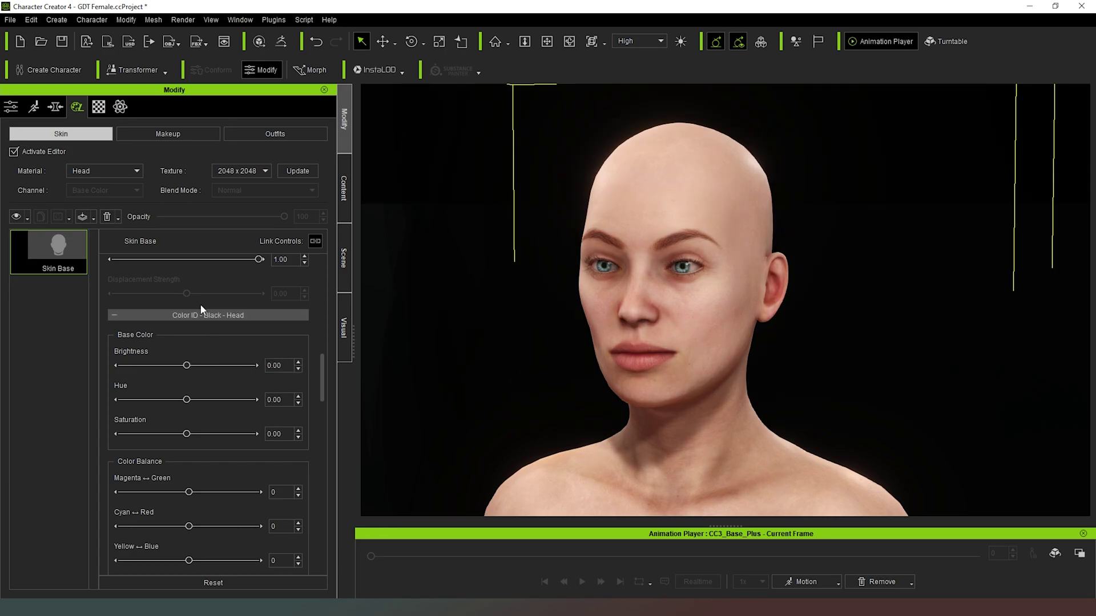
pyautogui.moveTo(188, 401); pyautogui.dragTo(162, 400)
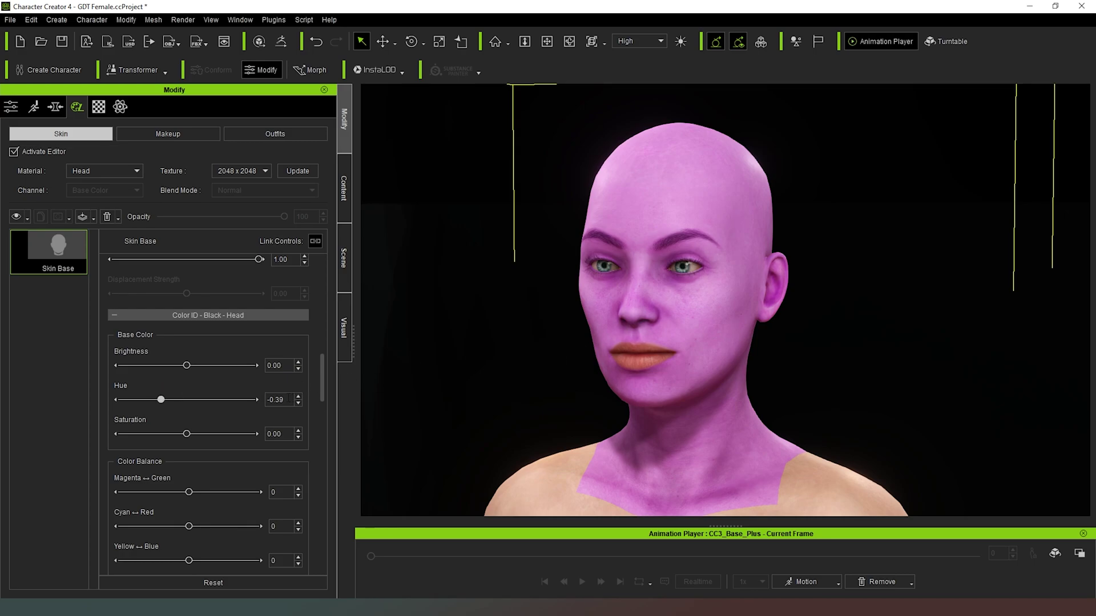
pyautogui.doubleClick(271, 399)
pyautogui.write('0')
pyautogui.press('Return')
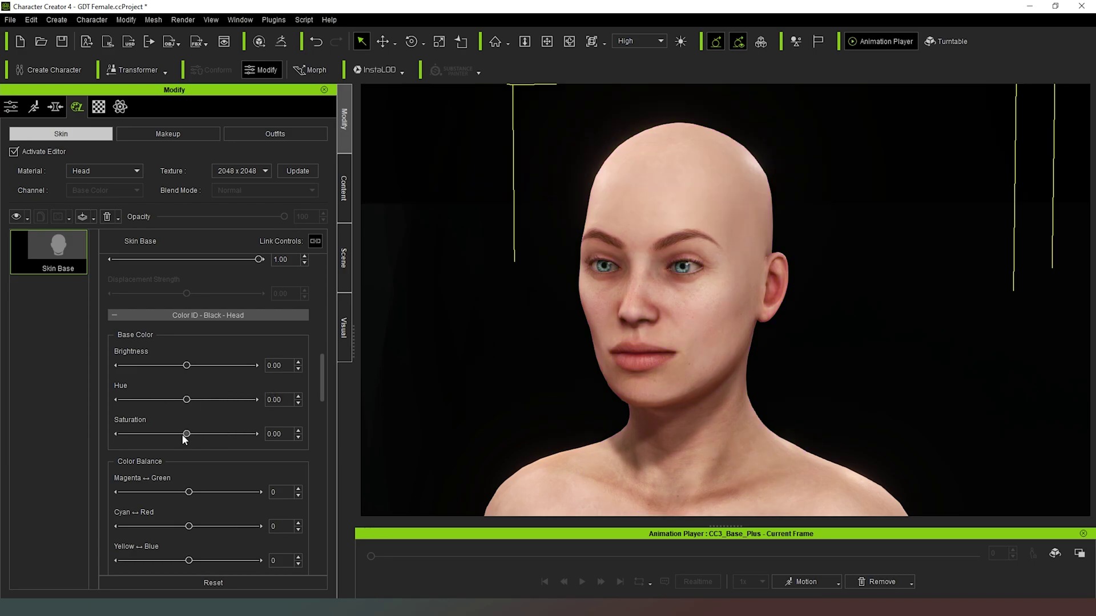
pyautogui.moveTo(186, 434); pyautogui.dragTo(162, 435)
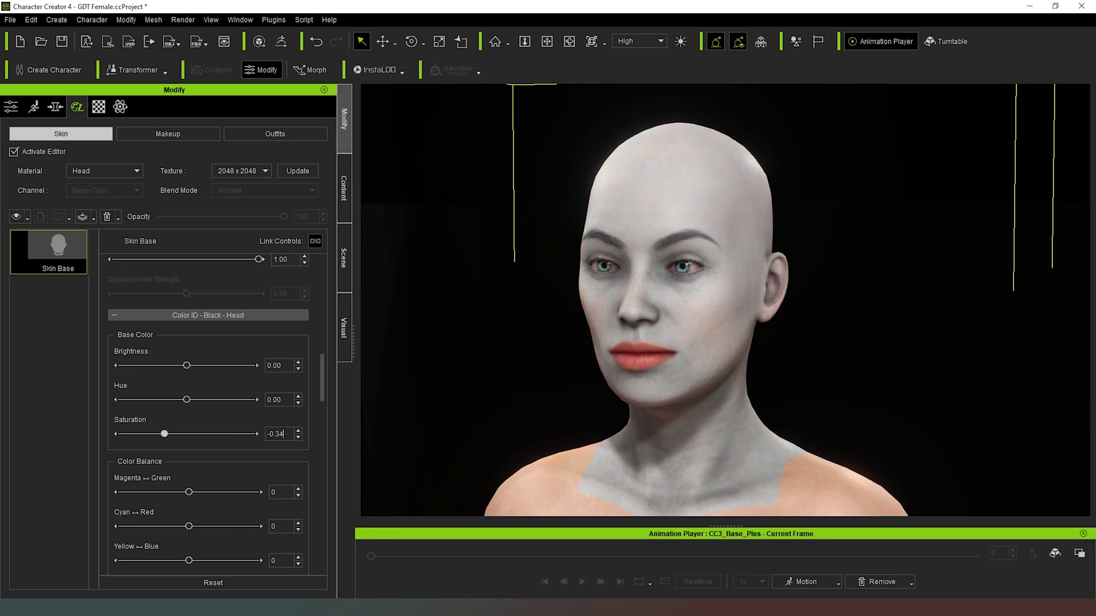
pyautogui.doubleClick(277, 434)
pyautogui.write('0')
pyautogui.press('Return')
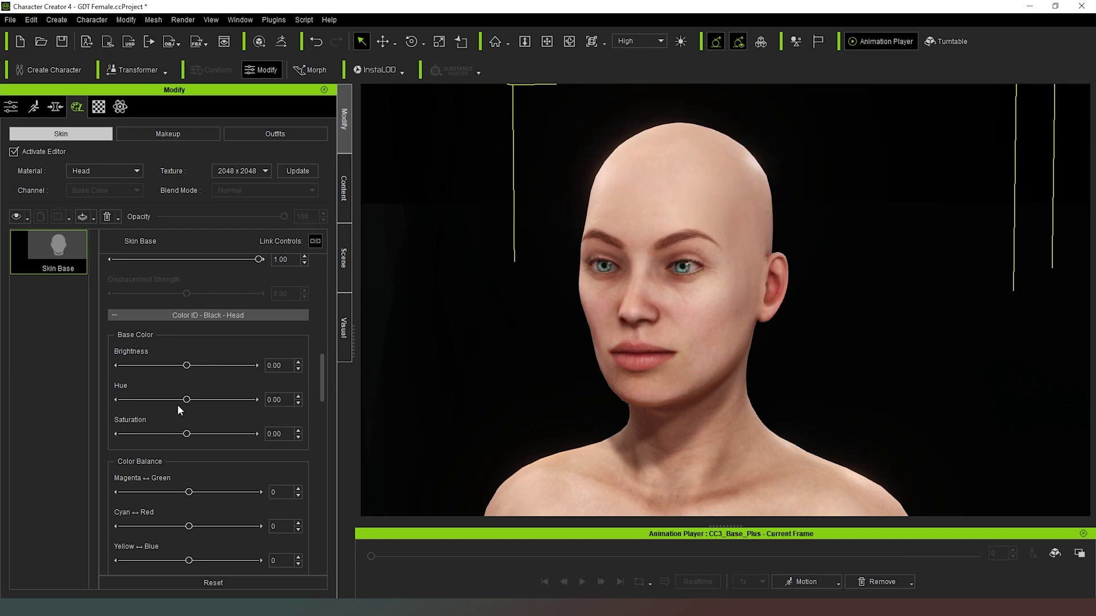
# - Try a green tint on the head skin, then reset Magenta↔Green to 0
pyautogui.scroll(-2, 215, 371)
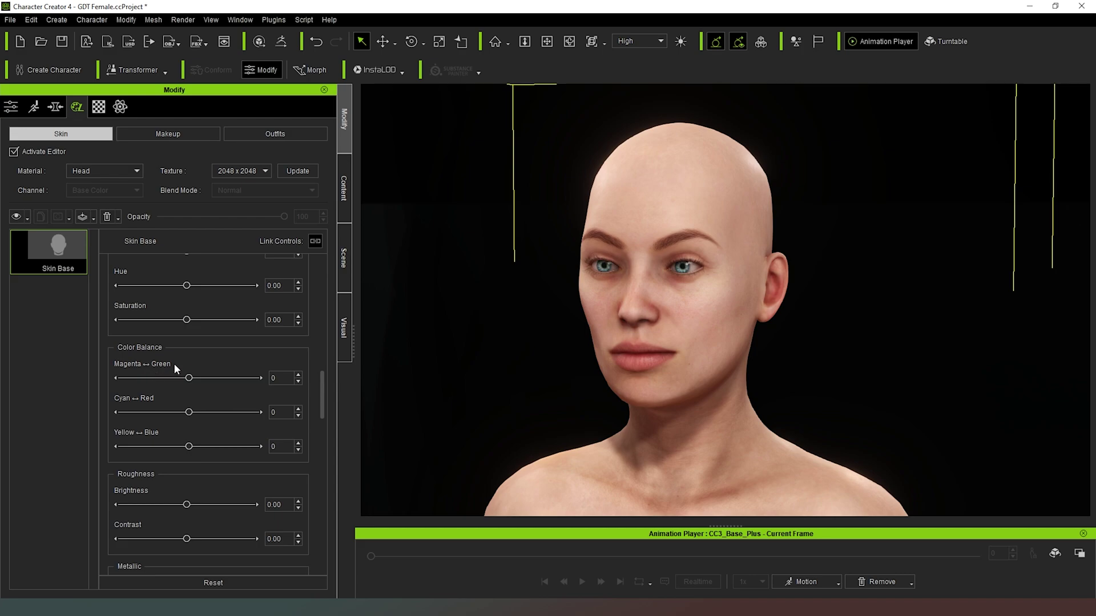
pyautogui.moveTo(189, 379)
pyautogui.mouseDown()
pyautogui.moveTo(176, 379)
pyautogui.moveTo(216, 379)
pyautogui.moveTo(197, 379)
pyautogui.mouseUp()
pyautogui.hotkey('ctrl', 'a')
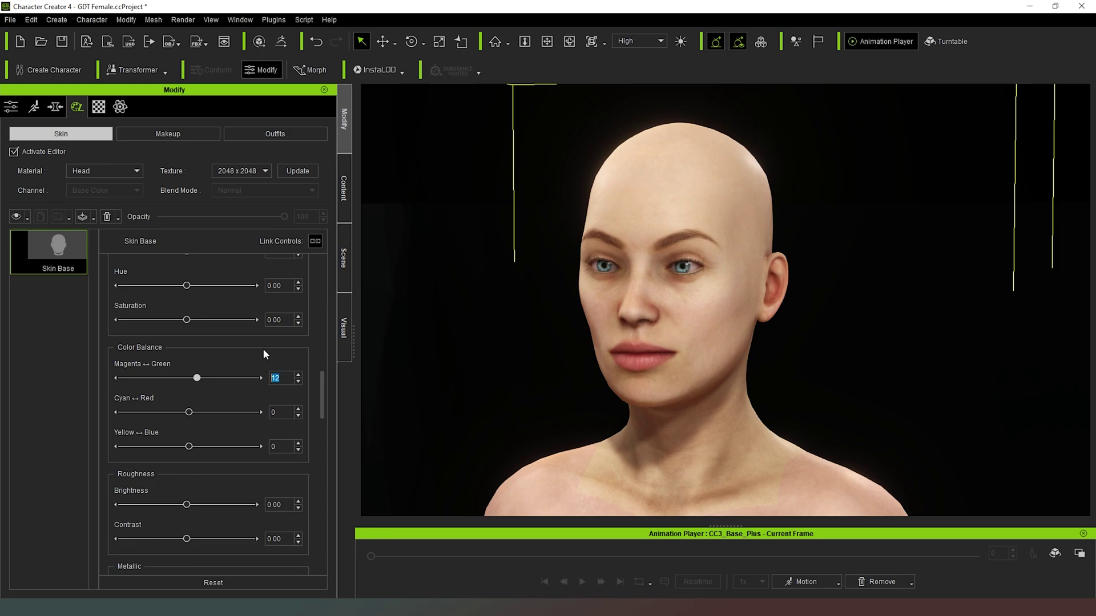
pyautogui.write('0')
pyautogui.press('Return')
# - Set the head skin's Roughness Brightness to 0.25
pyautogui.scroll(-2, 218, 329)
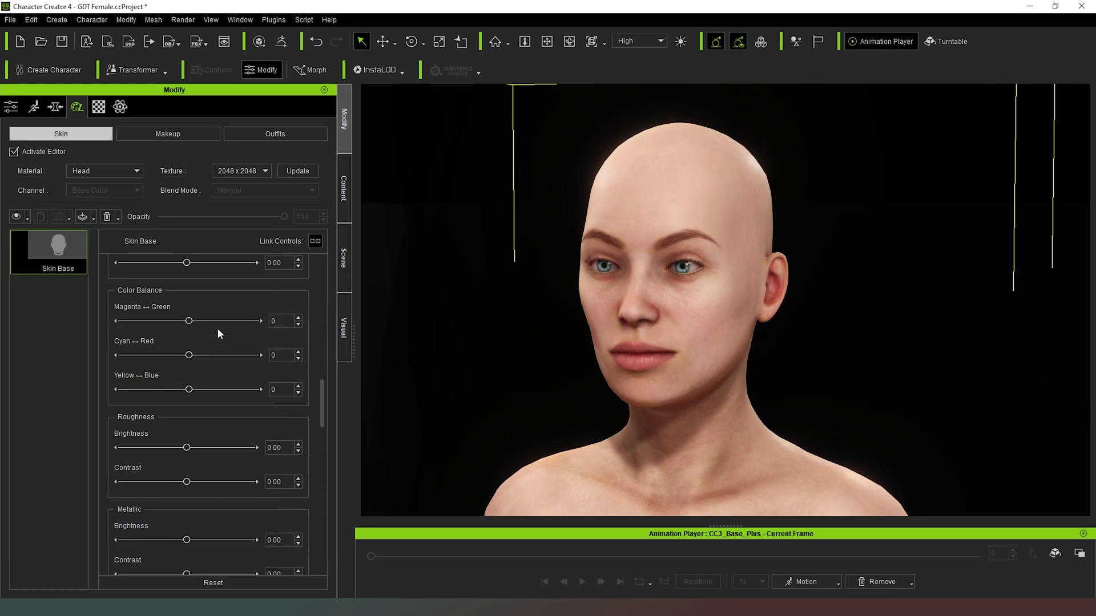
pyautogui.moveTo(190, 443); pyautogui.dragTo(218, 445)
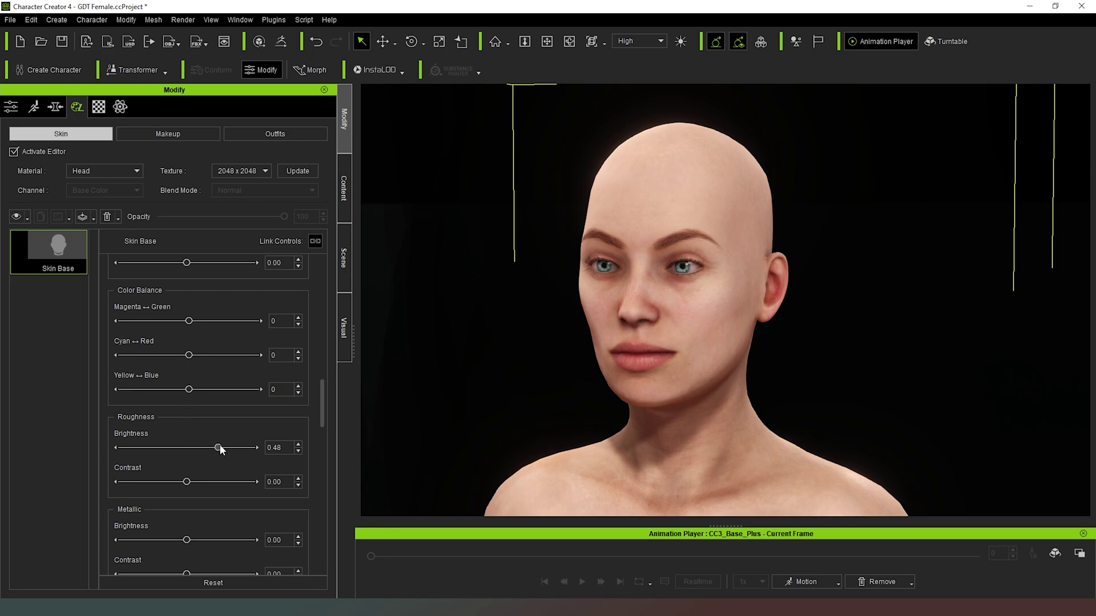
pyautogui.moveTo(220, 446)
pyautogui.mouseDown()
pyautogui.moveTo(199, 444)
pyautogui.moveTo(206, 450)
pyautogui.mouseUp()
pyautogui.scroll(-5, 262, 408)
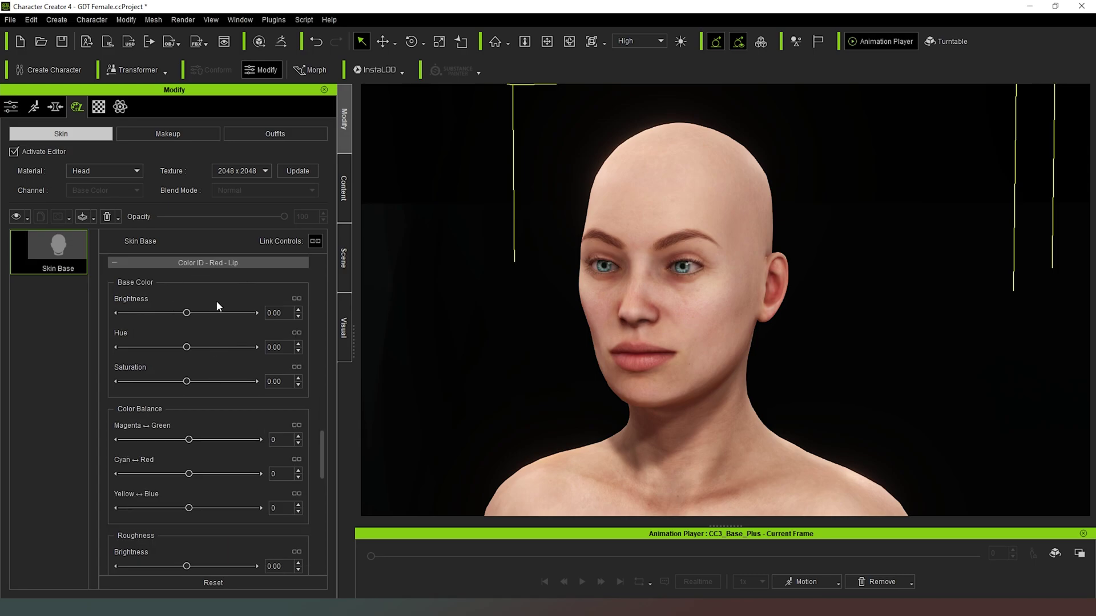
# - Darken the lips to brightness -0.07 and reset the lip hue to 0
pyautogui.moveTo(187, 313); pyautogui.dragTo(178, 313)
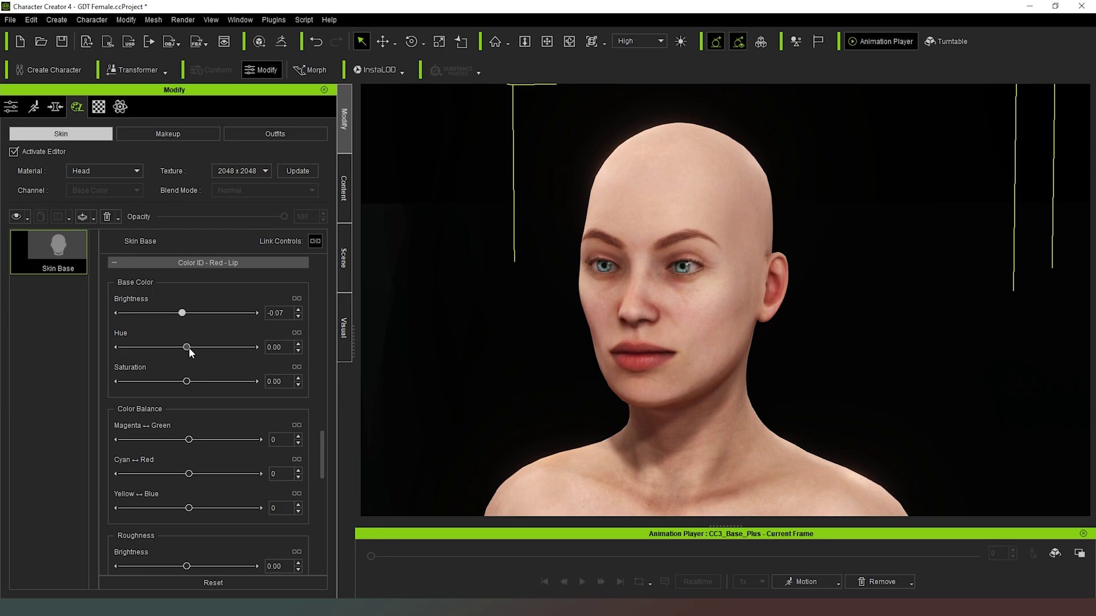
pyautogui.moveTo(187, 347)
pyautogui.mouseDown()
pyautogui.moveTo(159, 346)
pyautogui.moveTo(182, 347)
pyautogui.mouseUp()
pyautogui.doubleClick(284, 347)
pyautogui.write('0')
pyautogui.press('Return')
# - Set the lips' Roughness Brightness to -0.08 for a glossier finish
pyautogui.moveTo(326, 451); pyautogui.dragTo(324, 471)
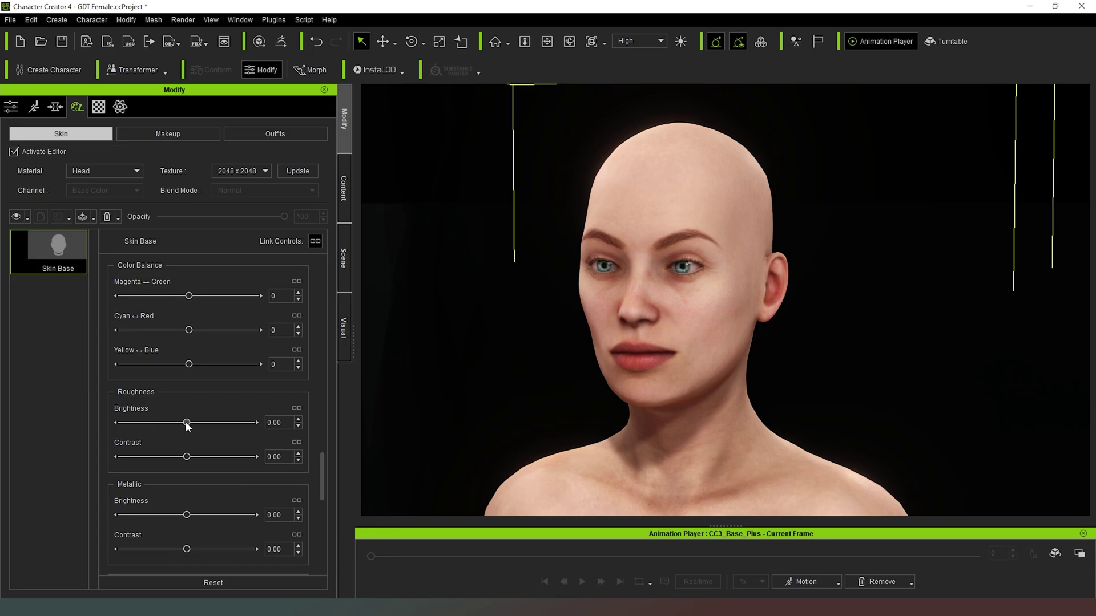
pyautogui.moveTo(186, 422); pyautogui.dragTo(98, 425)
pyautogui.moveTo(150, 424); pyautogui.dragTo(180, 428)
pyautogui.moveTo(320, 460); pyautogui.dragTo(324, 472)
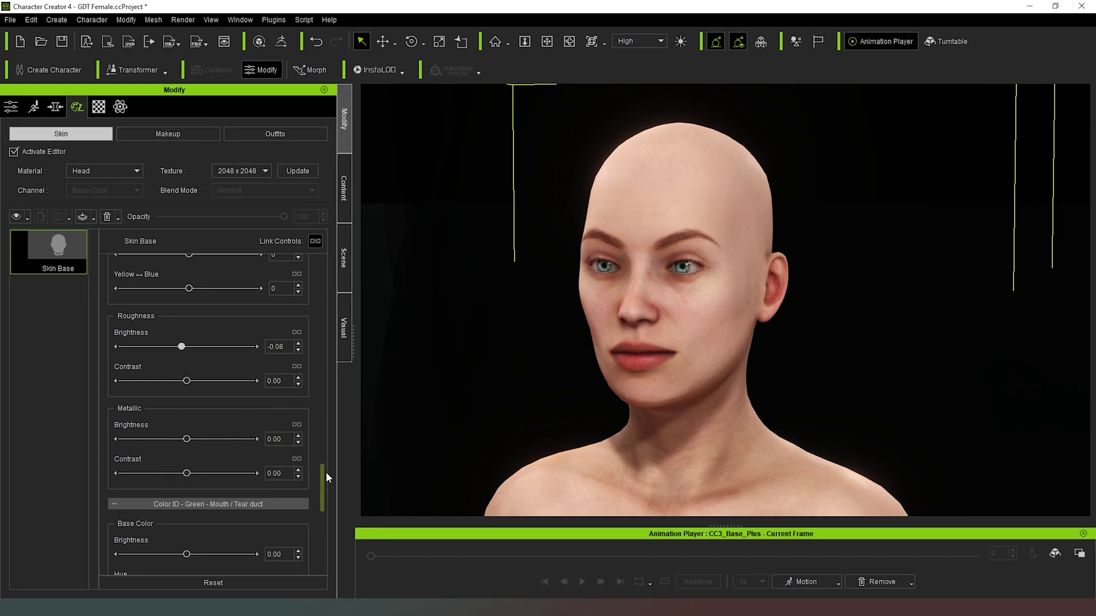
pyautogui.moveTo(323, 474); pyautogui.dragTo(319, 517)
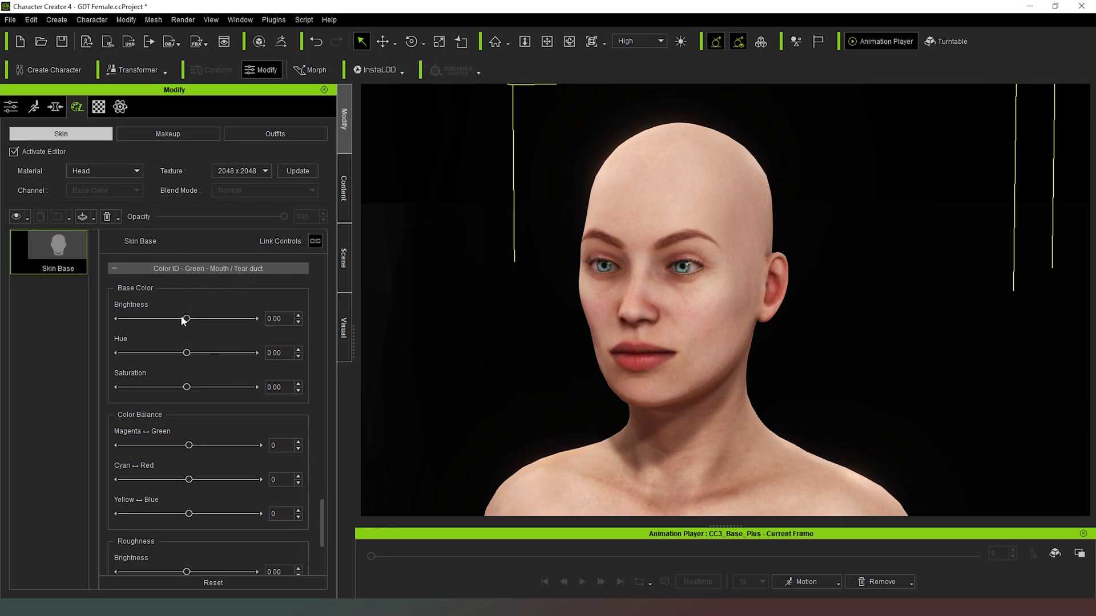
pyautogui.moveTo(183, 321)
pyautogui.mouseDown()
pyautogui.moveTo(206, 320)
pyautogui.moveTo(178, 320)
pyautogui.moveTo(189, 320)
pyautogui.mouseUp()
pyautogui.moveTo(186, 321)
pyautogui.mouseDown()
pyautogui.moveTo(175, 320)
pyautogui.moveTo(199, 322)
pyautogui.mouseUp()
pyautogui.write('0')
pyautogui.press('Return')
pyautogui.moveTo(323, 509); pyautogui.dragTo(323, 543)
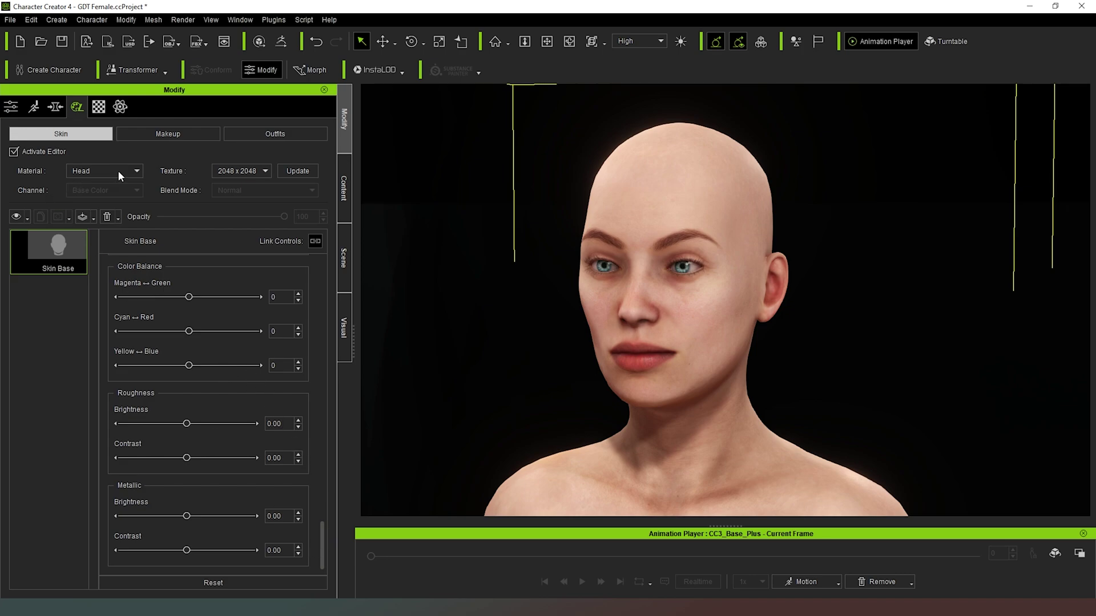
# - Switch the skin editor to the Body material and review its Skin Base settings
pyautogui.click(137, 169)
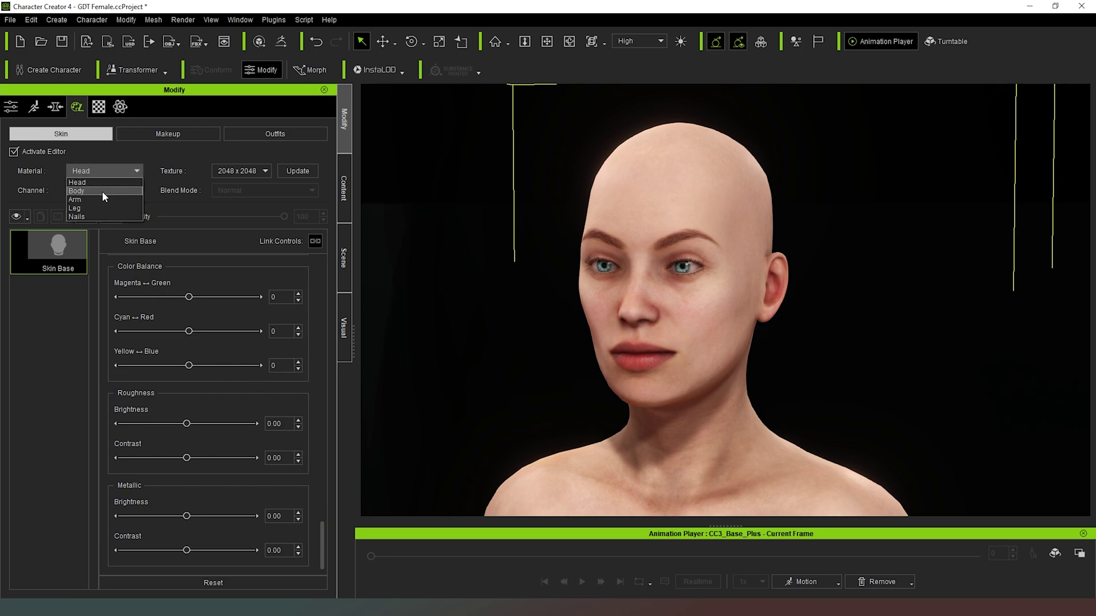
pyautogui.click(103, 191)
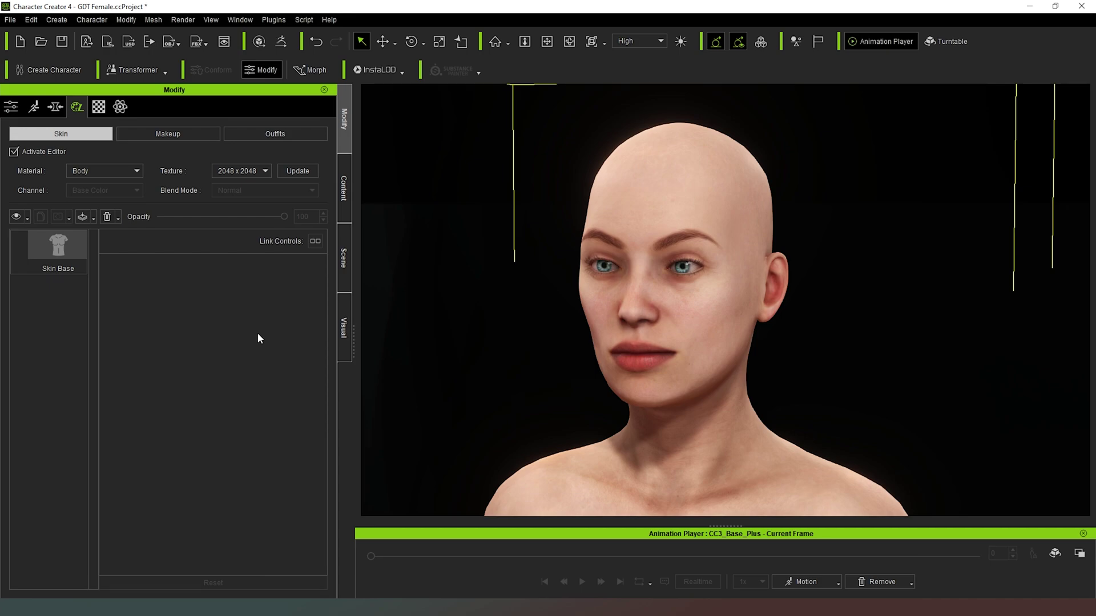
pyautogui.click(84, 264)
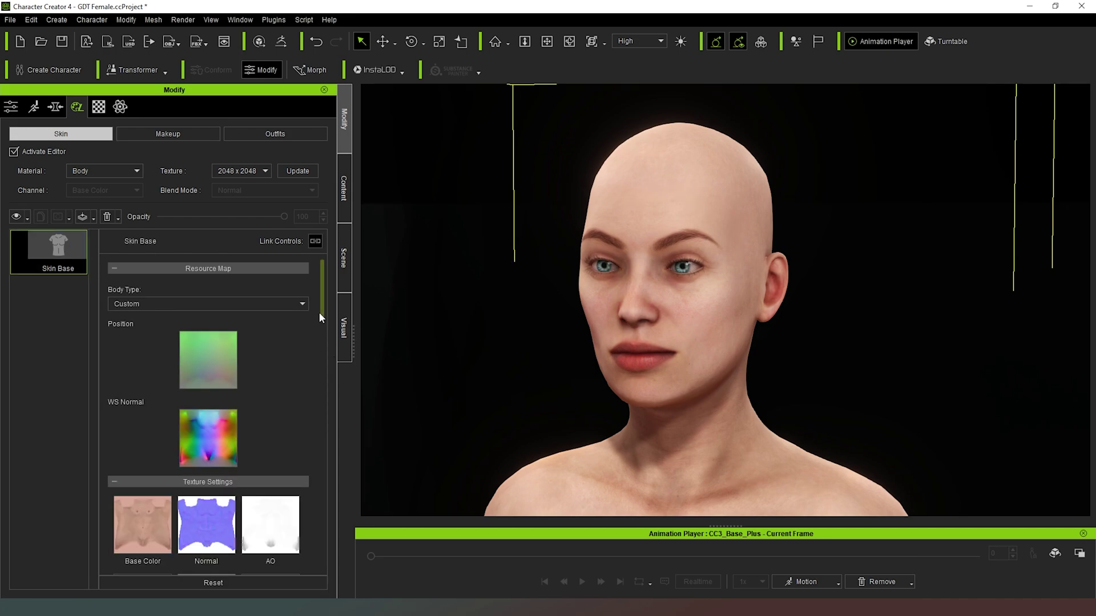
pyautogui.moveTo(320, 307); pyautogui.dragTo(321, 419)
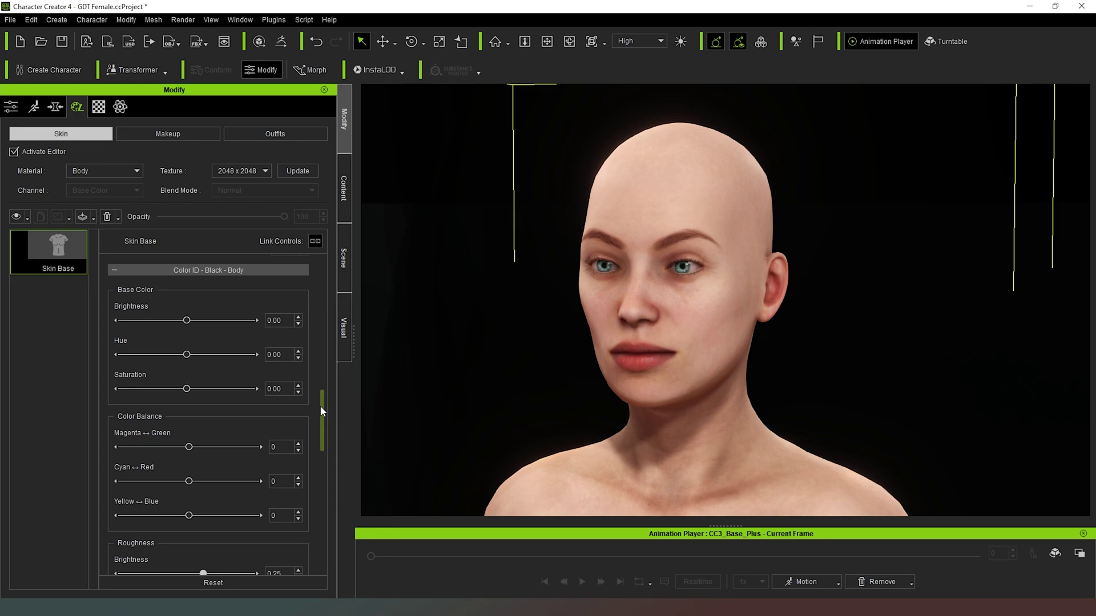
pyautogui.click(139, 169)
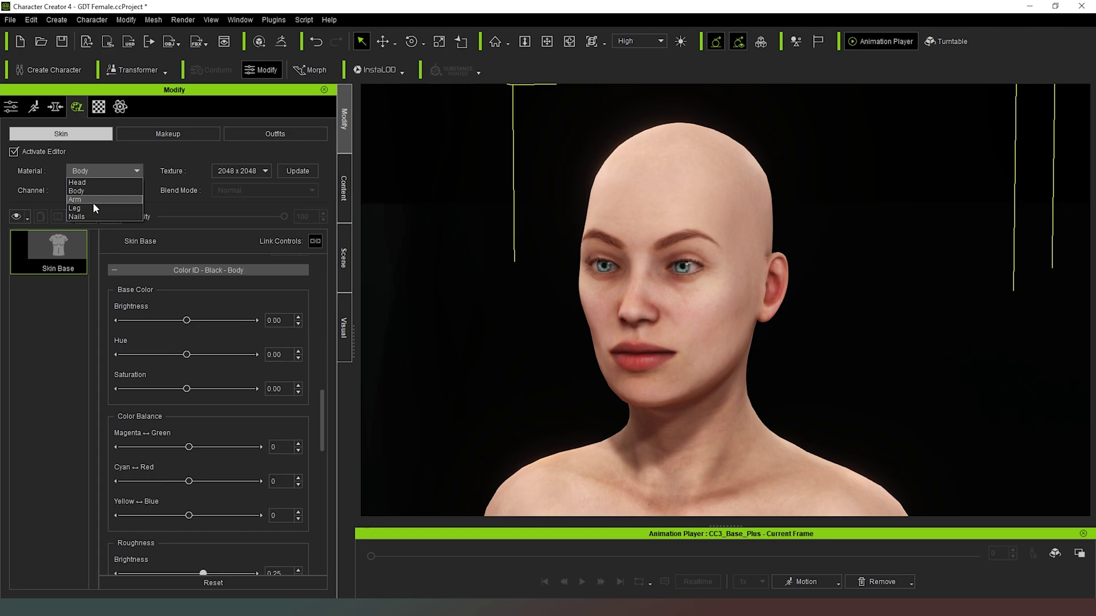
pyautogui.click(105, 191)
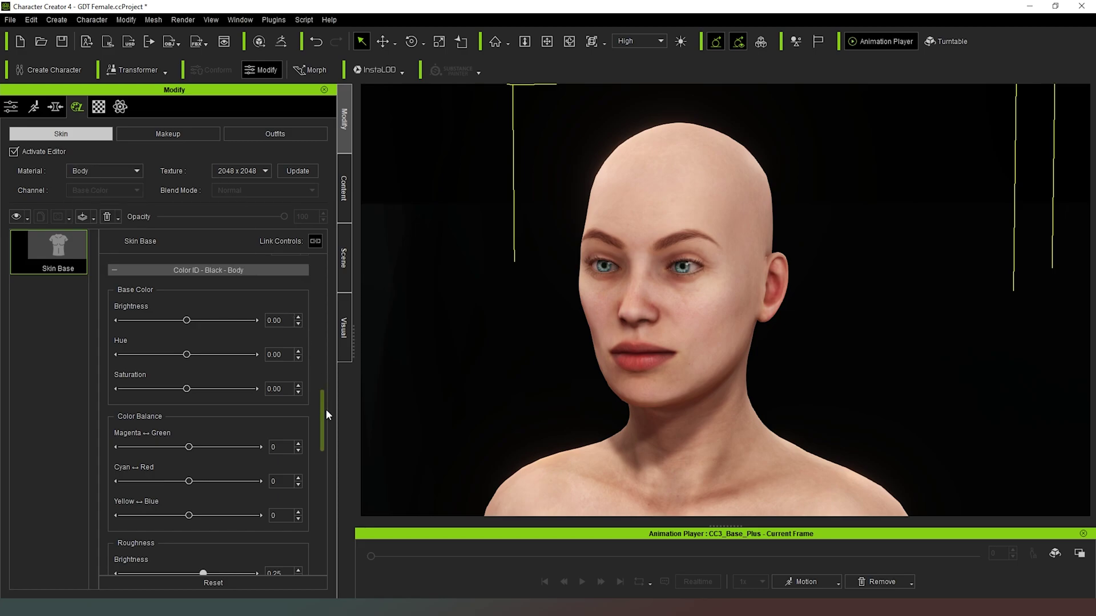
pyautogui.moveTo(326, 408); pyautogui.dragTo(322, 268)
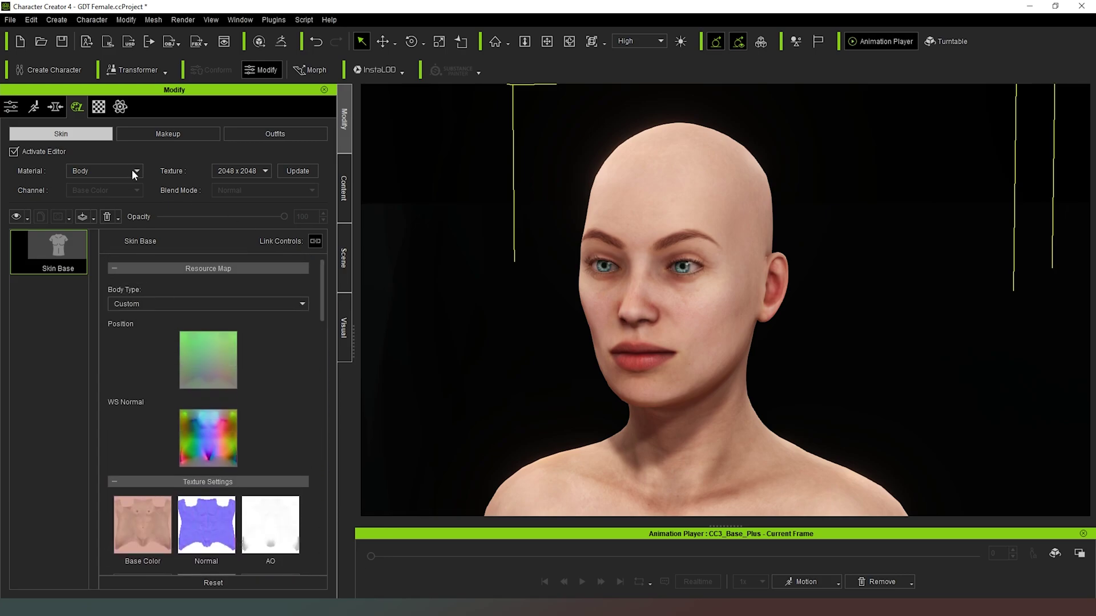
# - Review the Arm material's Skin Base settings, then switch skin editing to the Leg material
pyautogui.click(134, 171)
pyautogui.click(103, 199)
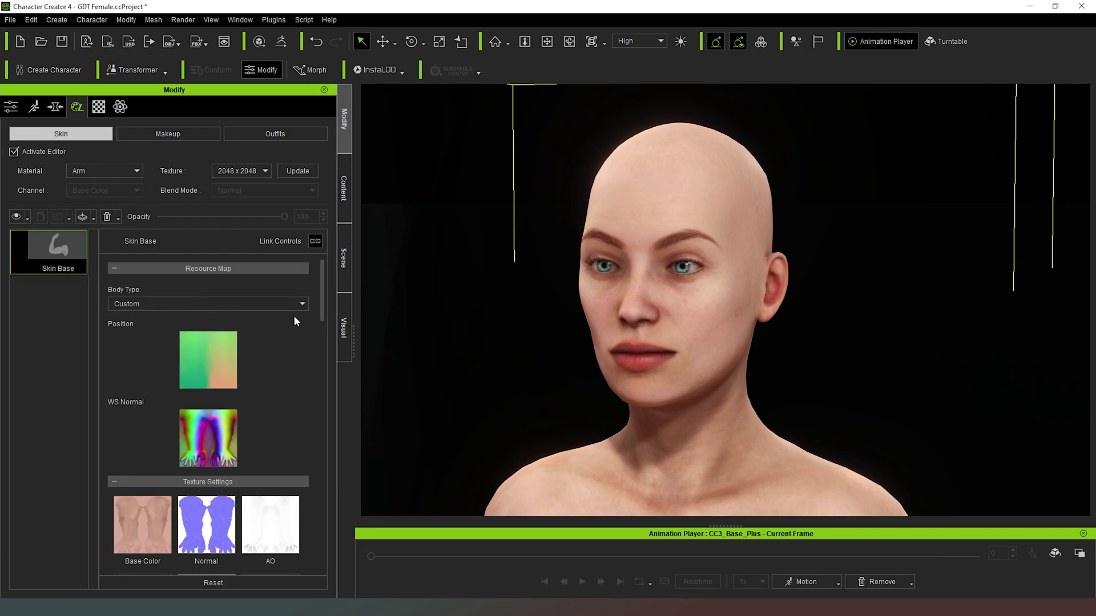
pyautogui.moveTo(323, 289); pyautogui.dragTo(327, 450)
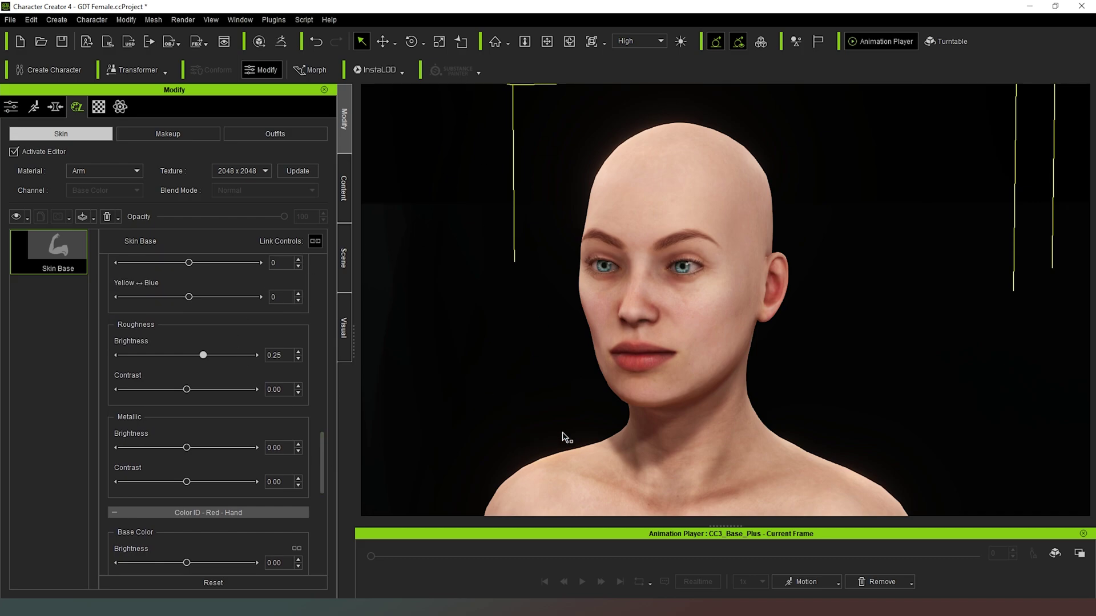
pyautogui.moveTo(324, 454); pyautogui.dragTo(320, 288)
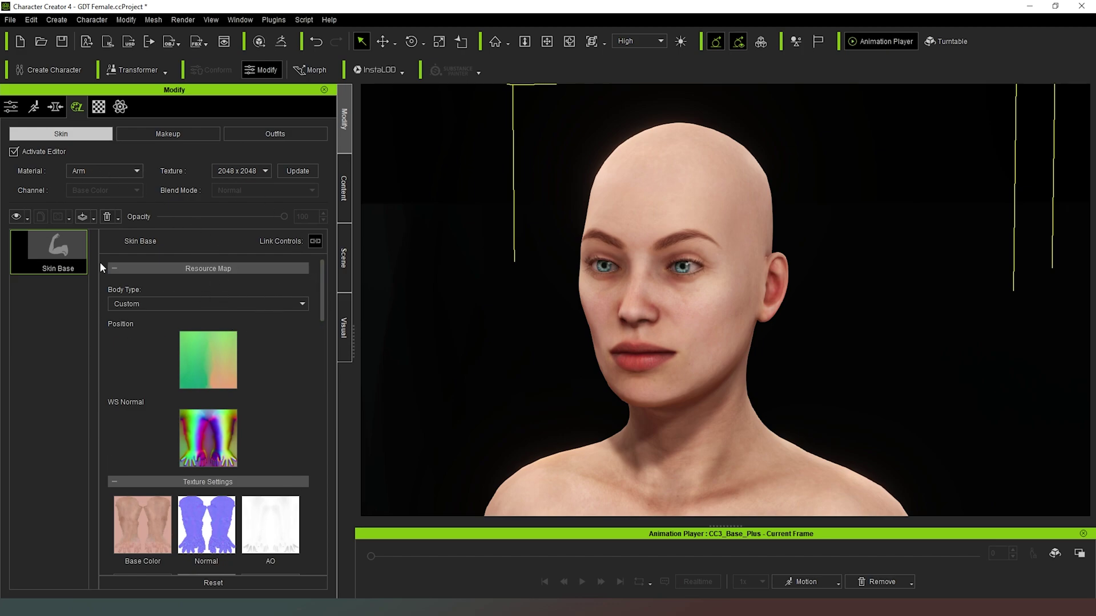
pyautogui.click(125, 170)
pyautogui.click(108, 206)
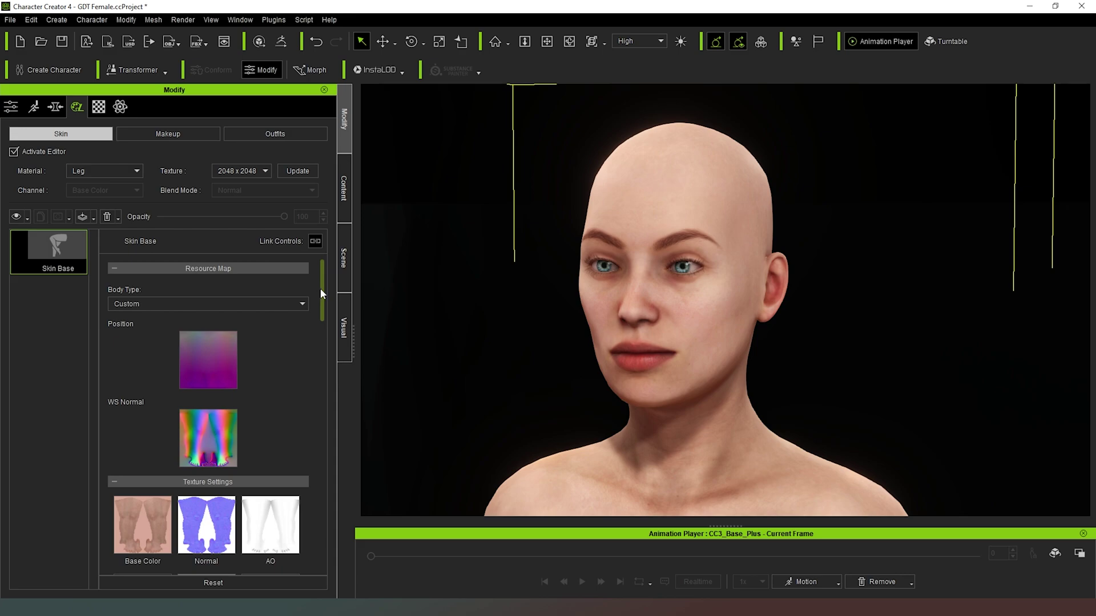
# - Scroll through the Leg Skin Base texture settings and turn the character to face the camera
pyautogui.scroll(-2, 320, 289)
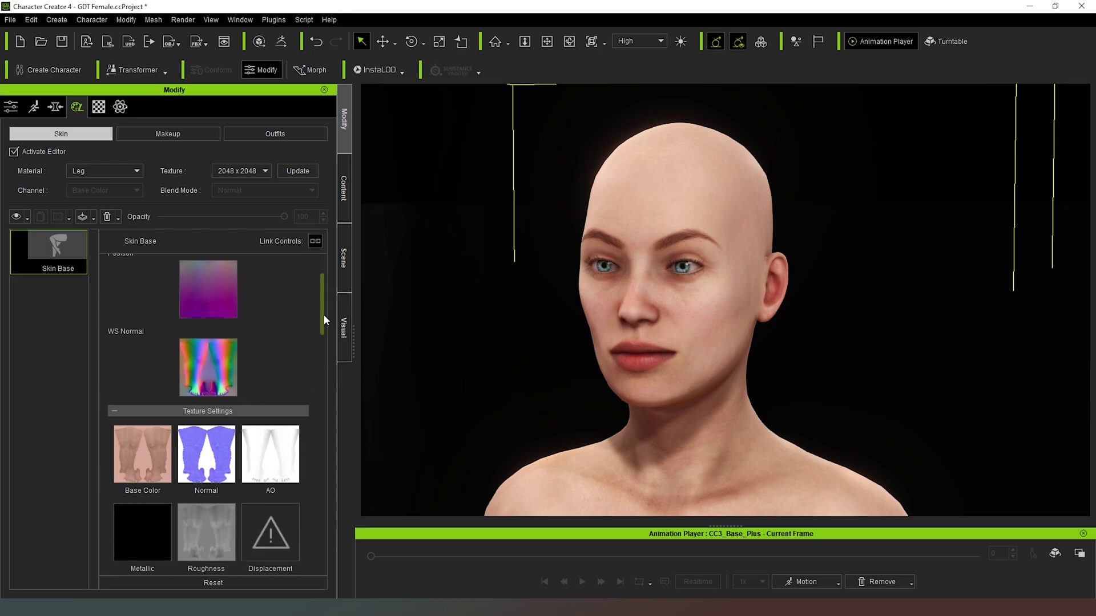
pyautogui.scroll(-3, 324, 314)
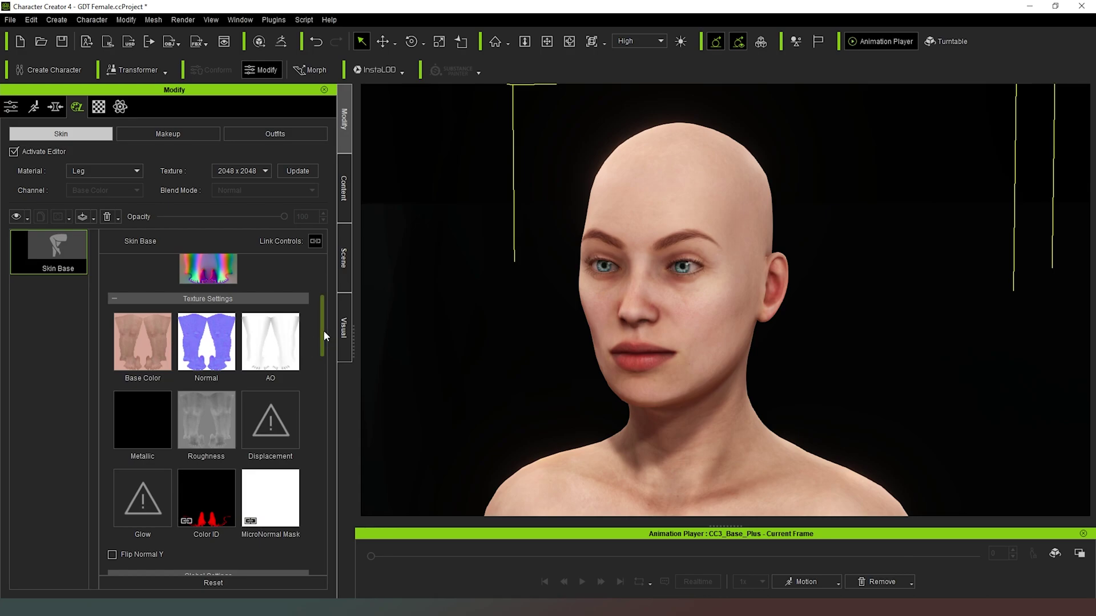
pyautogui.moveTo(324, 330); pyautogui.dragTo(314, 271)
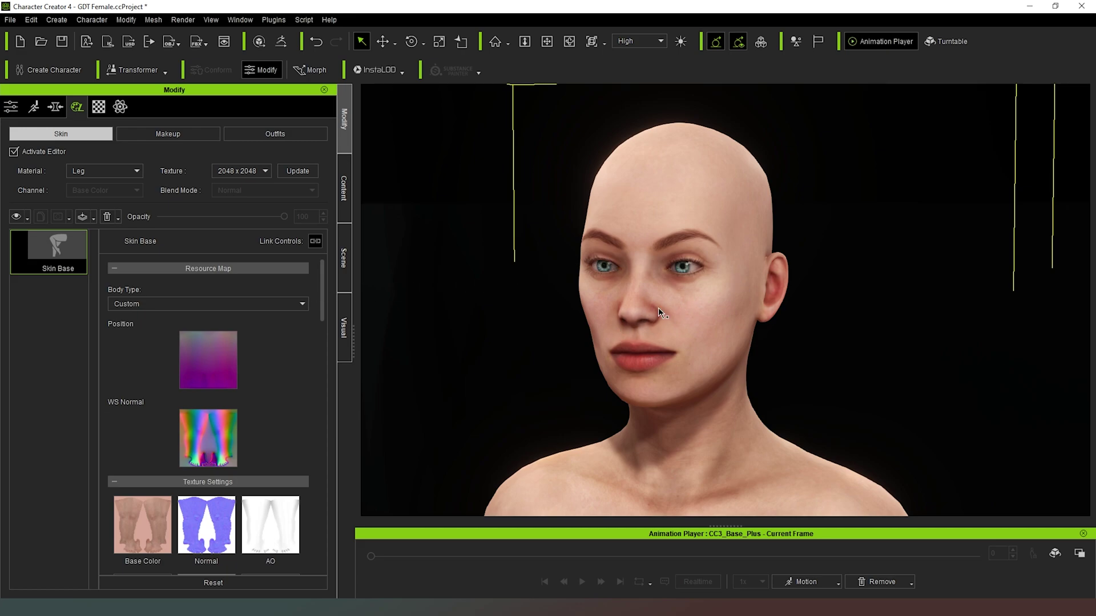
pyautogui.moveTo(510, 294)
pyautogui.mouseDown(button='right')
pyautogui.moveTo(593, 288)
pyautogui.moveTo(560, 288)
pyautogui.moveTo(536, 272)
pyautogui.moveTo(507, 296)
pyautogui.moveTo(471, 294)
pyautogui.moveTo(531, 289)
pyautogui.mouseUp(button='right')
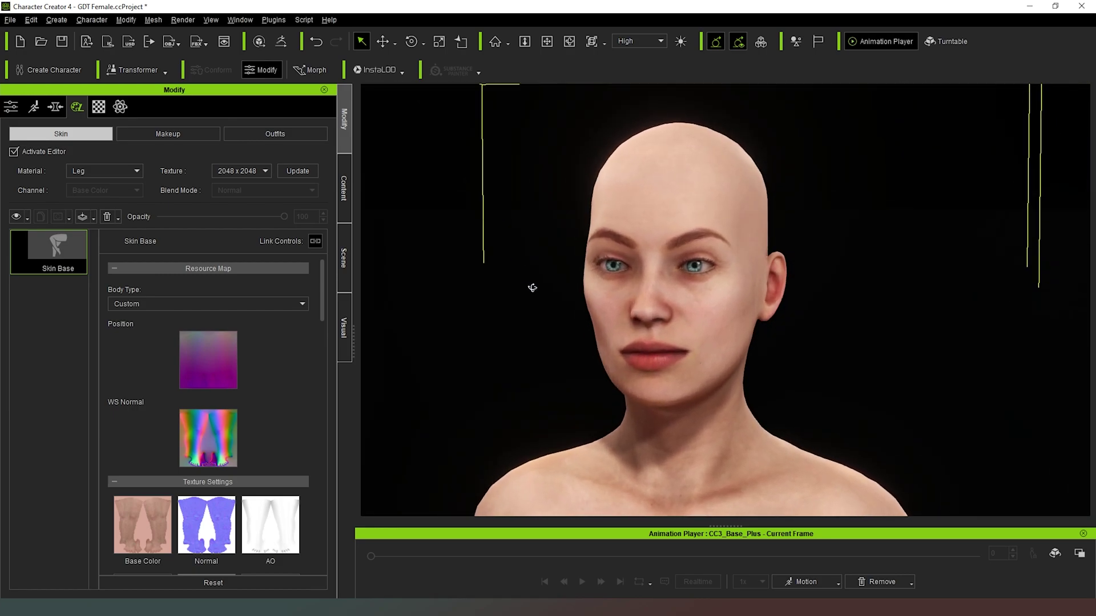
# - Turn off Activate Editor to bake the skin textures, then turn the face slightly
pyautogui.click(14, 151)
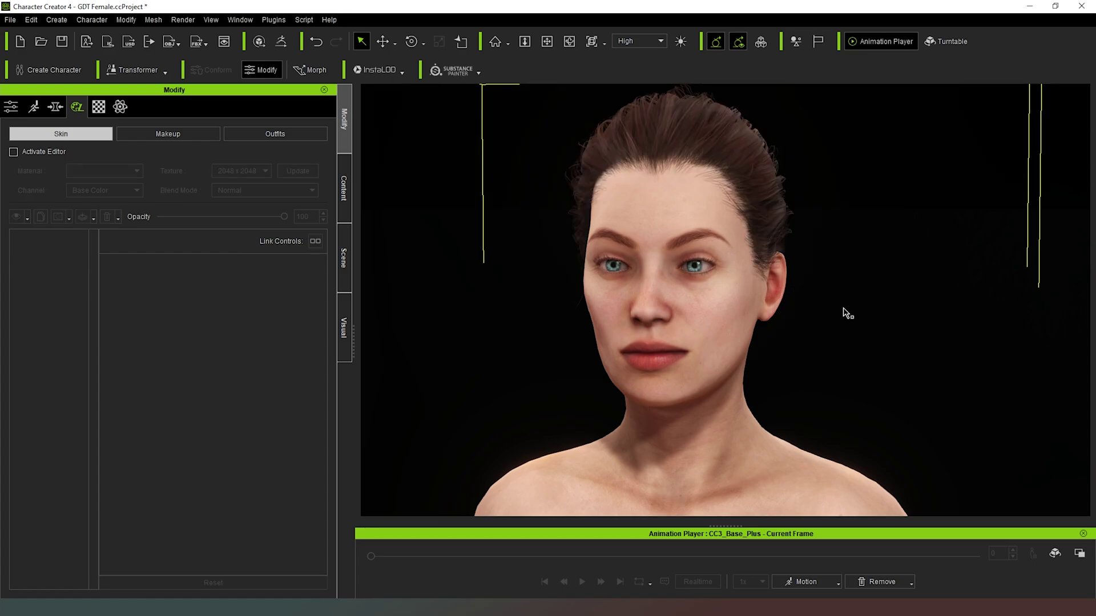
pyautogui.moveTo(844, 340); pyautogui.dragTo(909, 345, button='right')
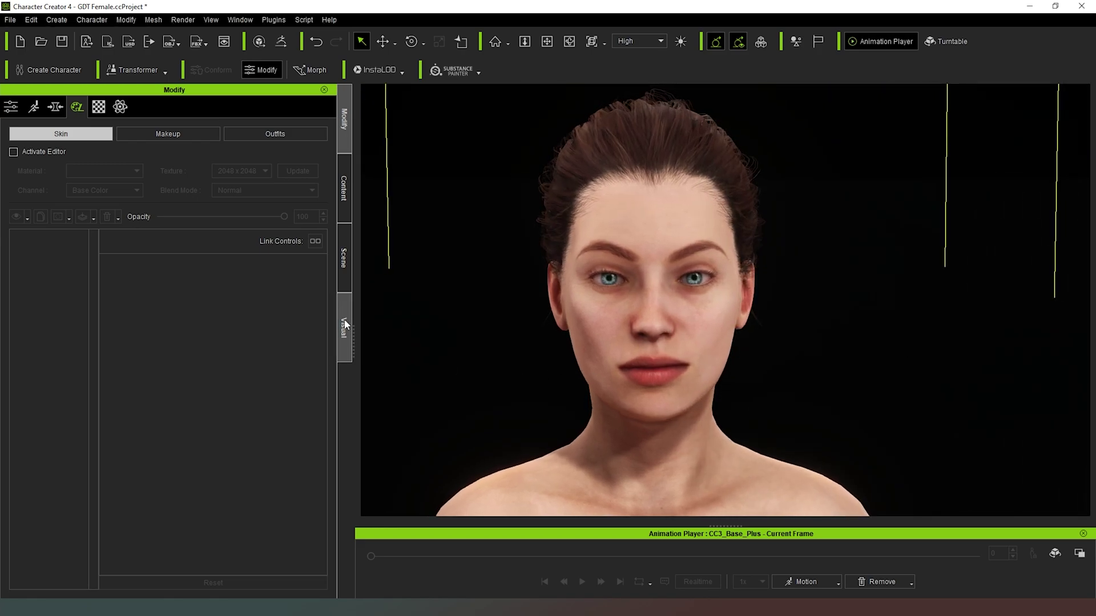
# - Enable Show Sky in the Visual tab, inspect the head from profile, three-quarter and frontal angles, then deselect
pyautogui.click(343, 325)
pyautogui.click(81, 300)
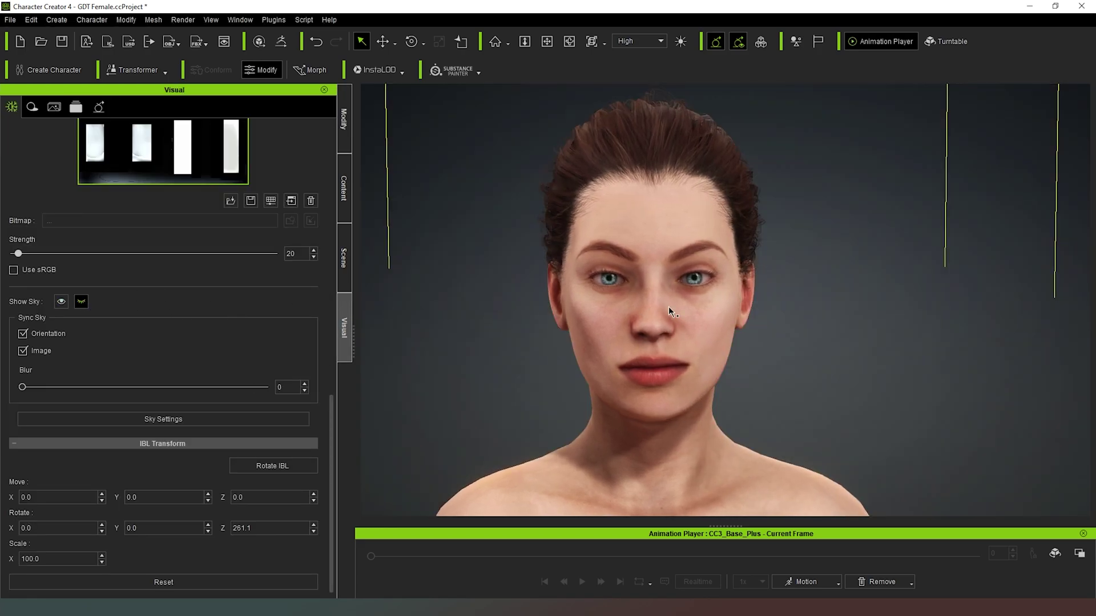
pyautogui.moveTo(799, 323); pyautogui.dragTo(741, 353, button='right')
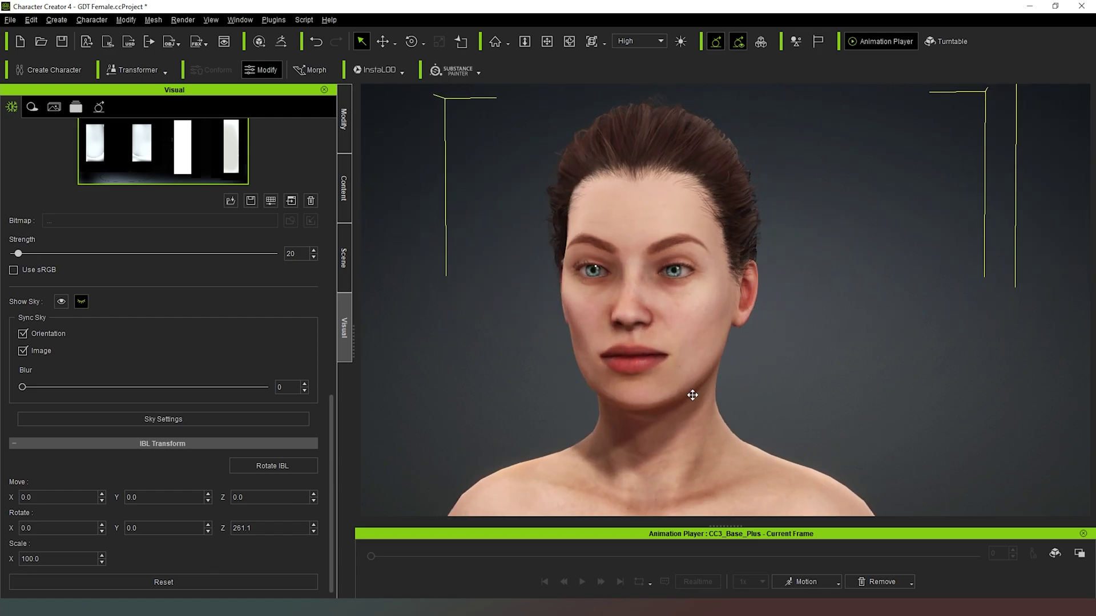
pyautogui.moveTo(692, 391); pyautogui.dragTo(882, 395, button='right')
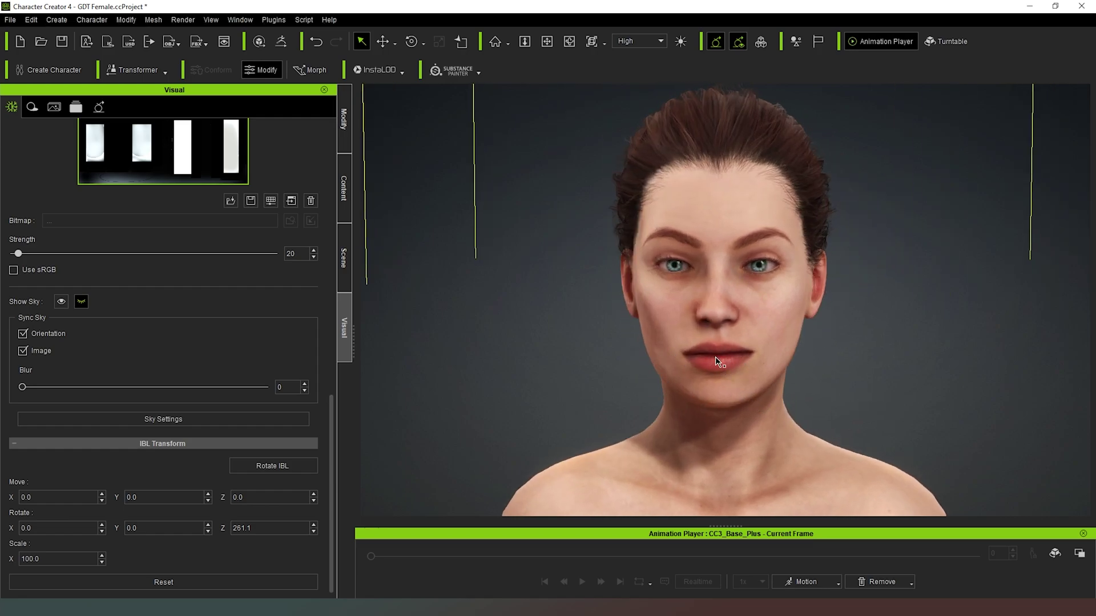
pyautogui.moveTo(880, 379); pyautogui.dragTo(728, 371, button='right')
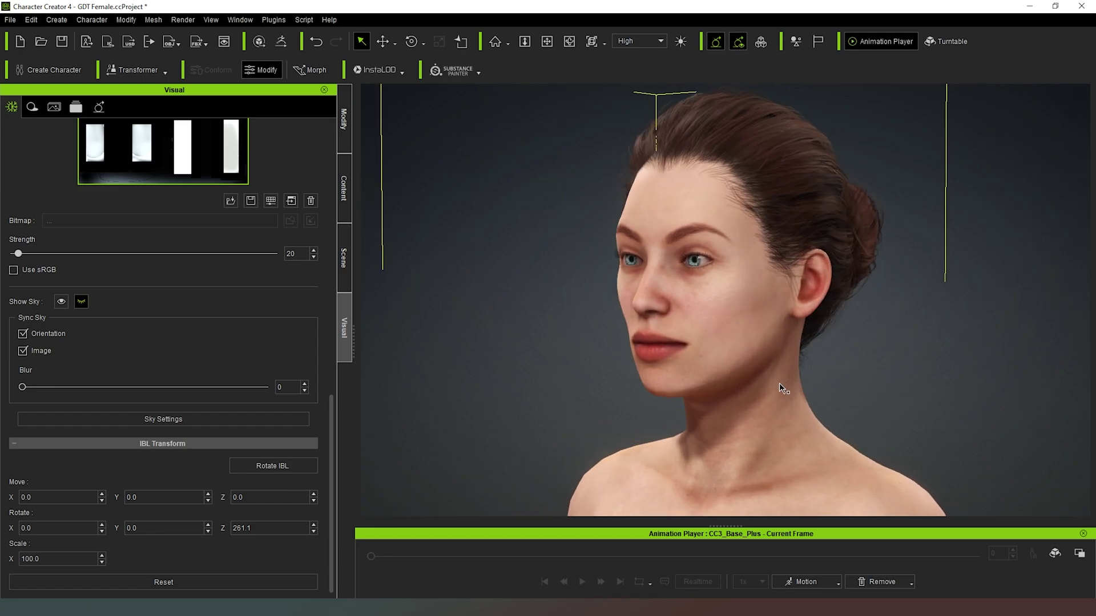
pyautogui.moveTo(782, 384); pyautogui.dragTo(700, 398, button='middle')
pyautogui.moveTo(701, 398); pyautogui.dragTo(737, 408, button='right')
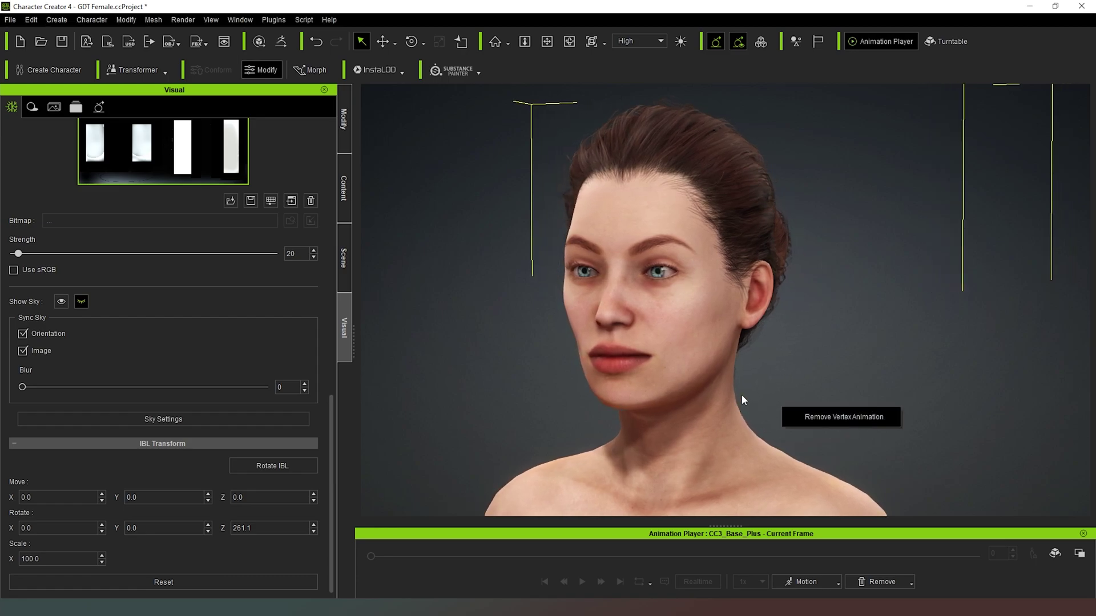
pyautogui.click(822, 369)
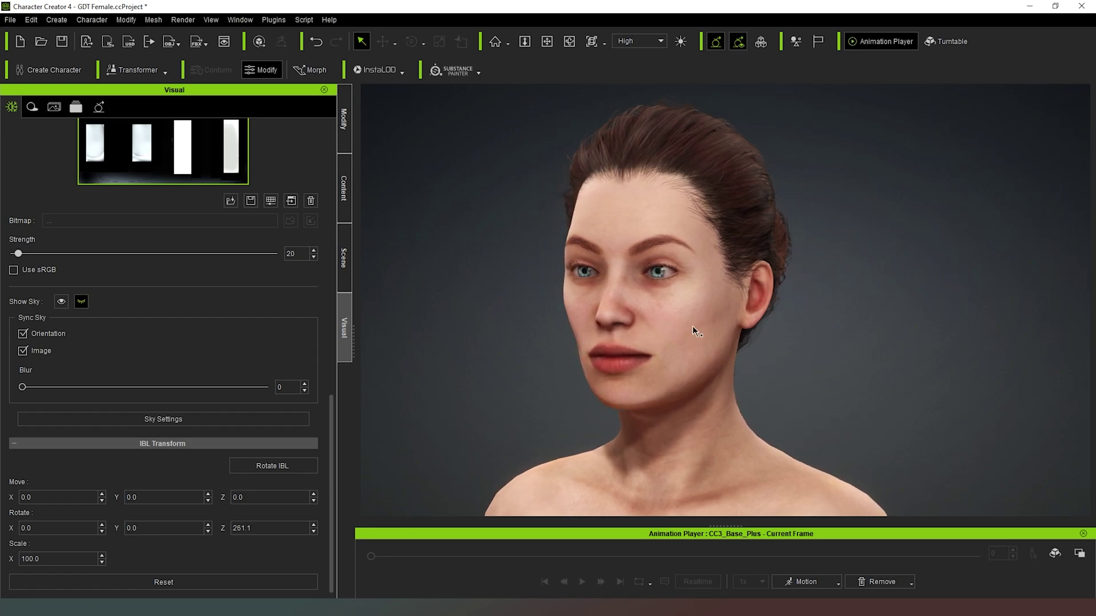